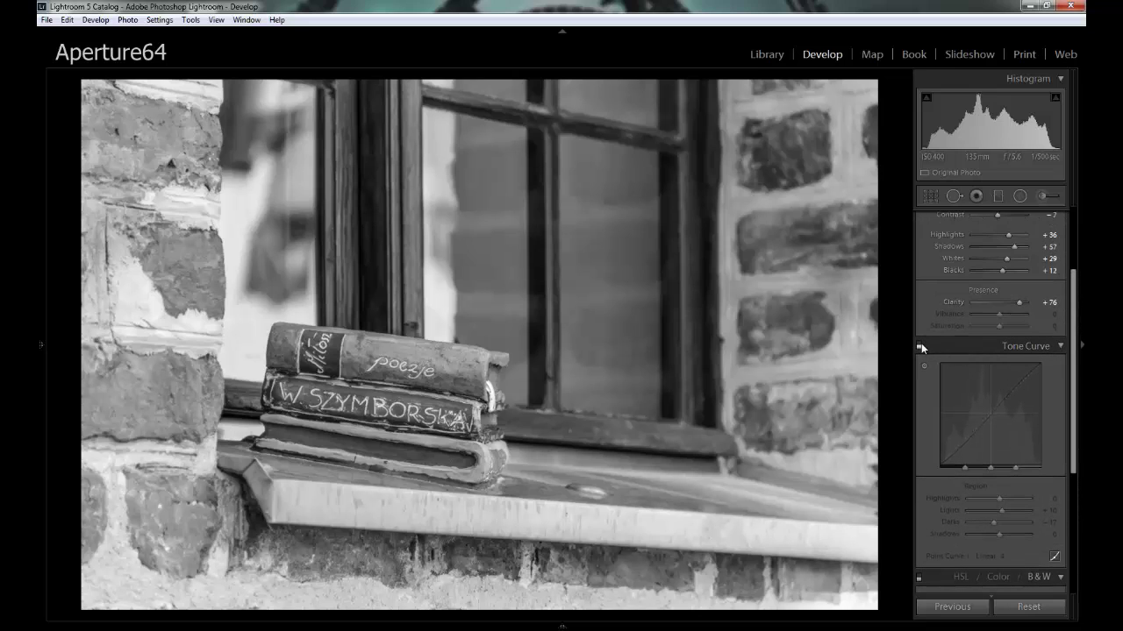
- Enable the Tone Curve adjustment and shape a contrast S-curve with Lights at +24 and Darks at -35
left_click(921, 343)
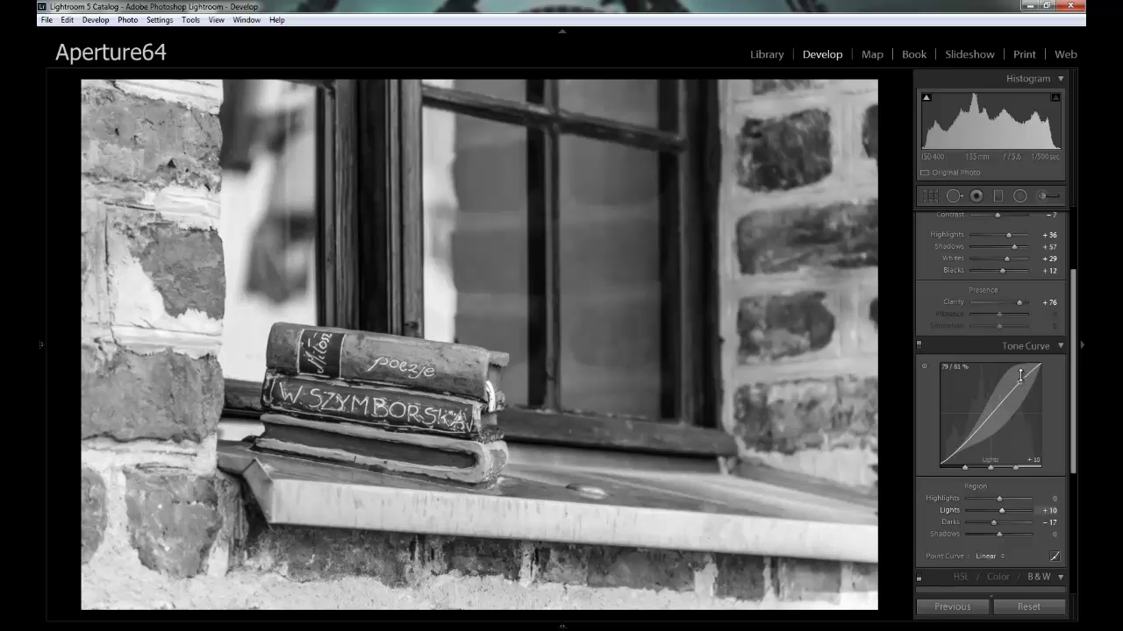
key("Up")
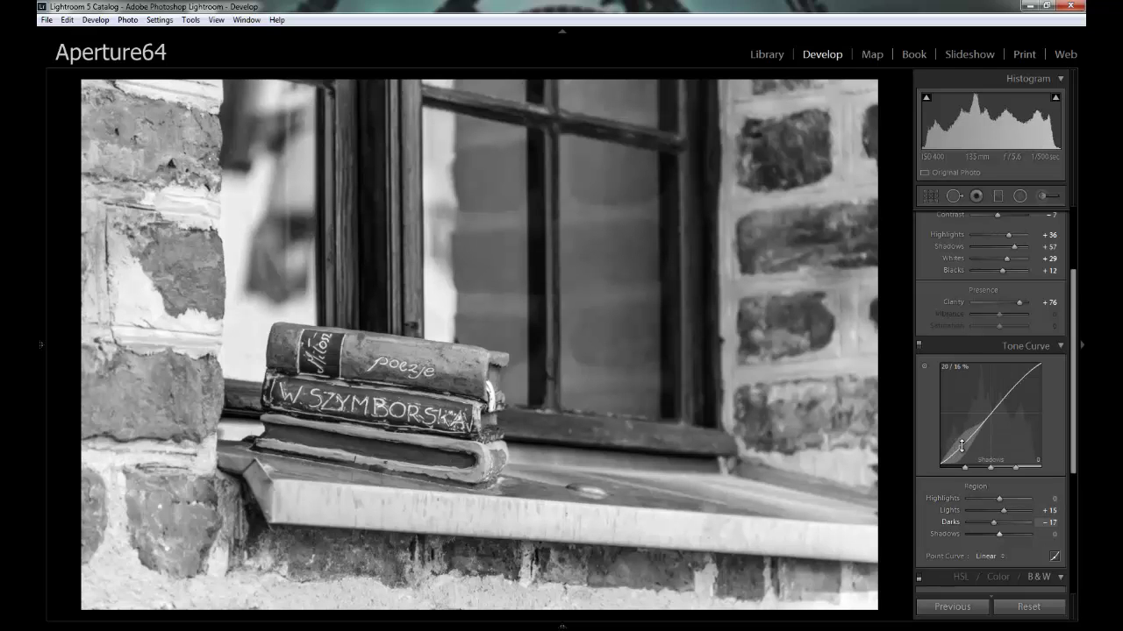
left_click_drag(964, 440, 964, 456)
left_click_drag(993, 417, 994, 408)
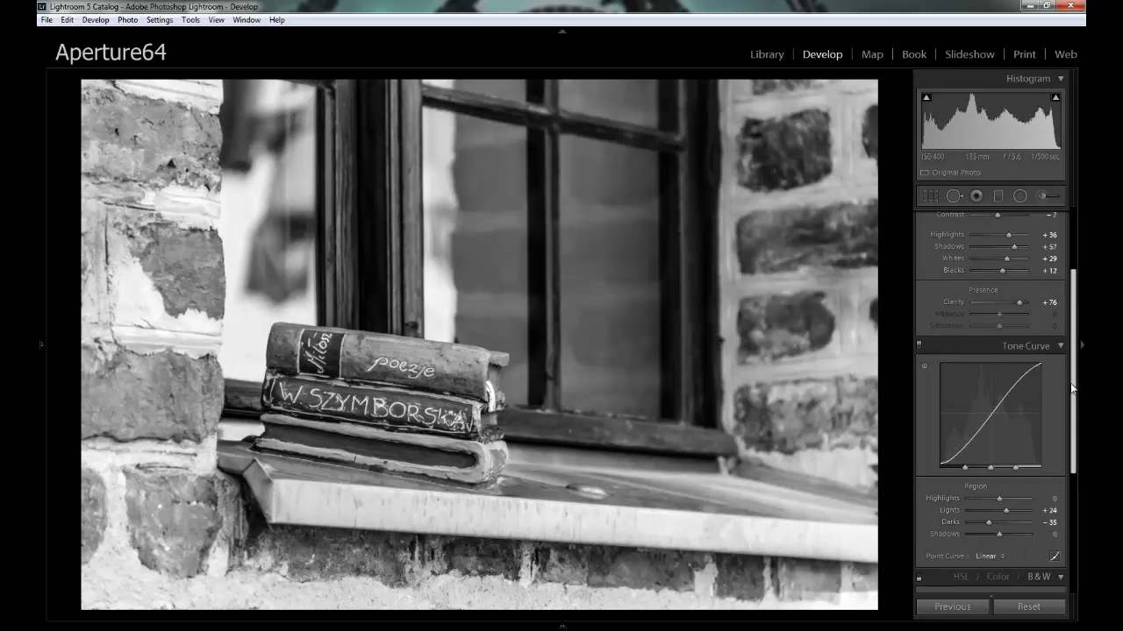
- Activate the Adjustment Brush, switch its painted colour adjustments on and toggle the mask overlay
left_click_drag(1072, 391, 1070, 198)
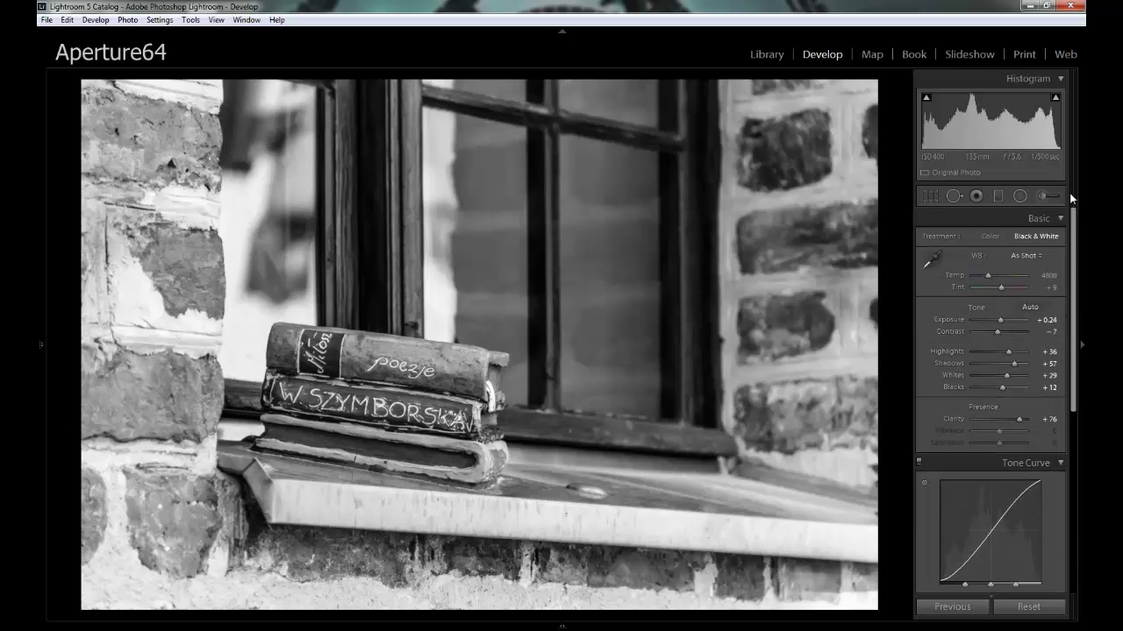
left_click(1045, 196)
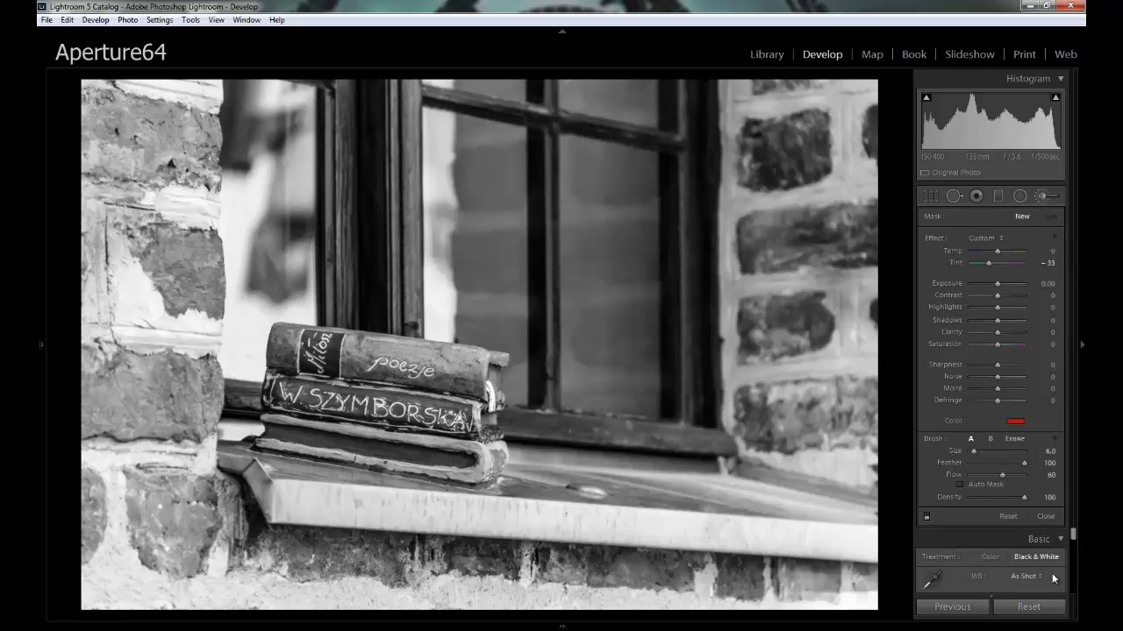
left_click(927, 517)
left_click(927, 517)
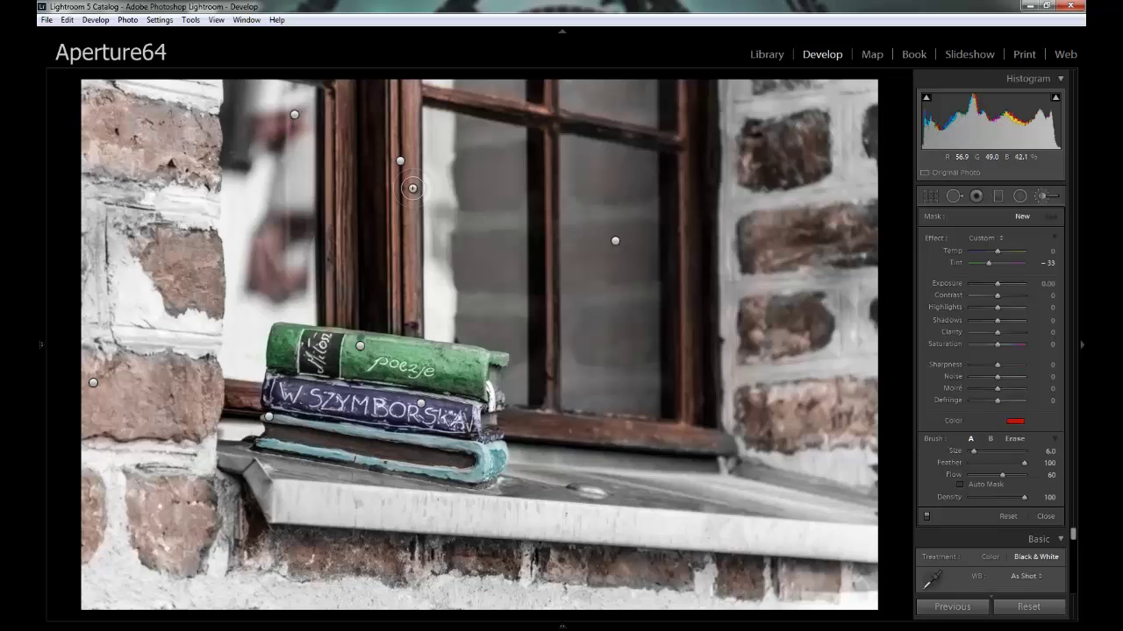
key("o")
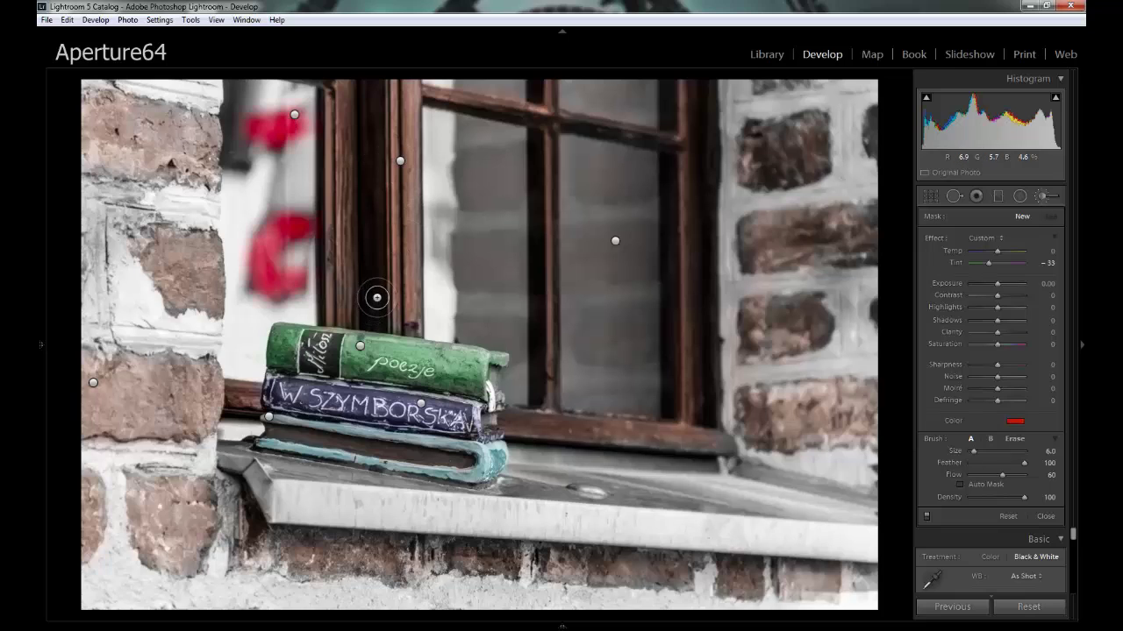
- Select the brick adjustment and set its tint colour's saturation to 69%, keeping hue 27
left_click(94, 386)
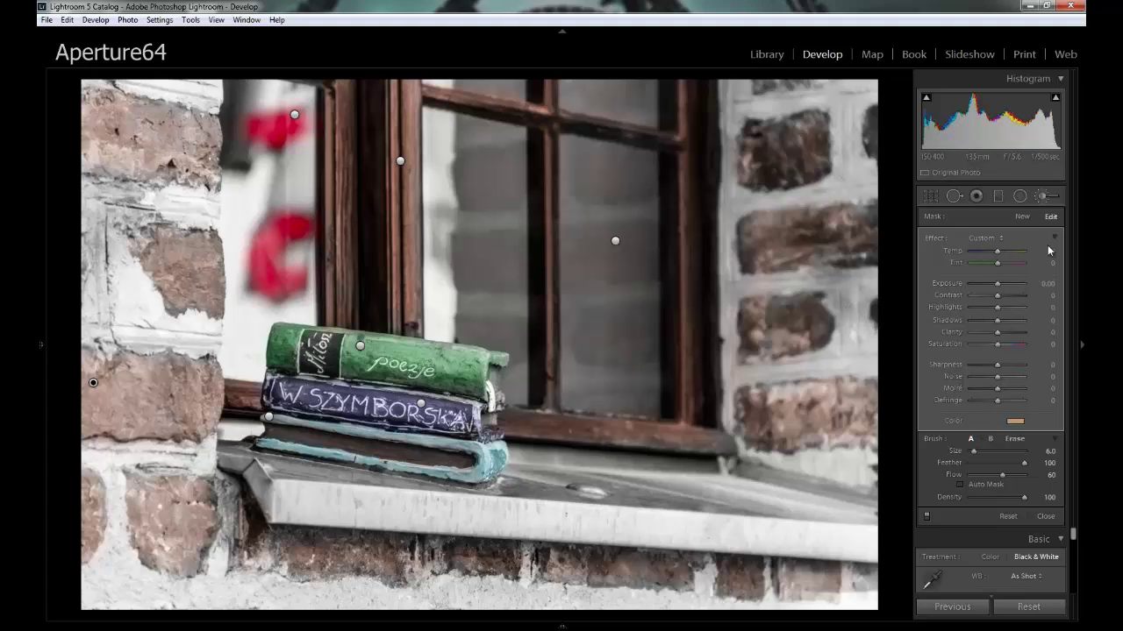
left_click(1017, 420)
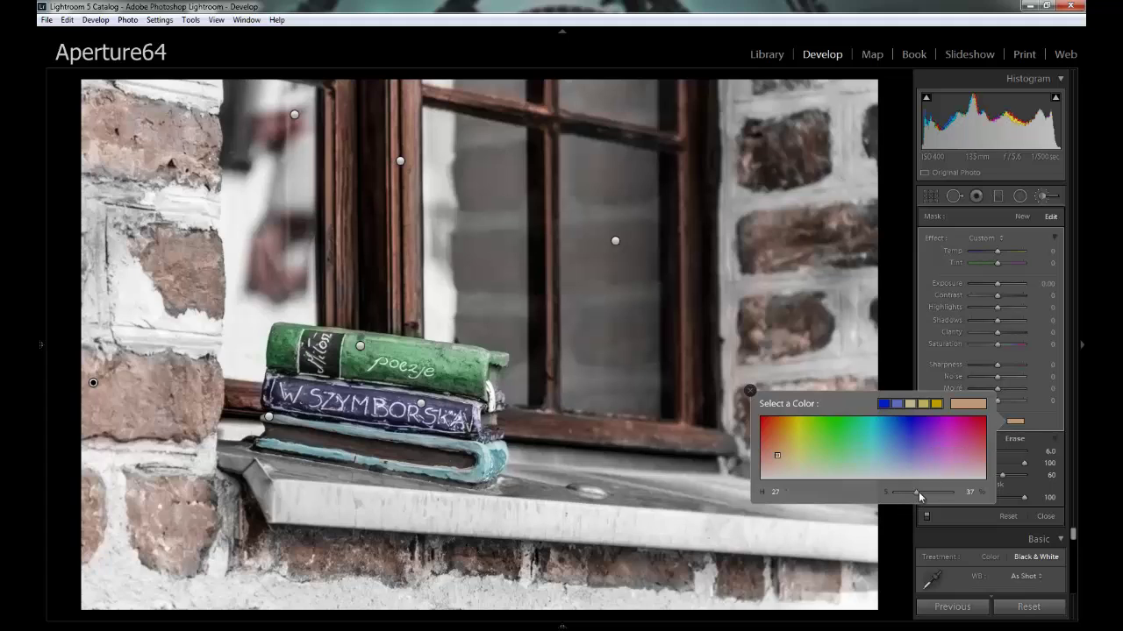
left_click_drag(919, 492, 936, 494)
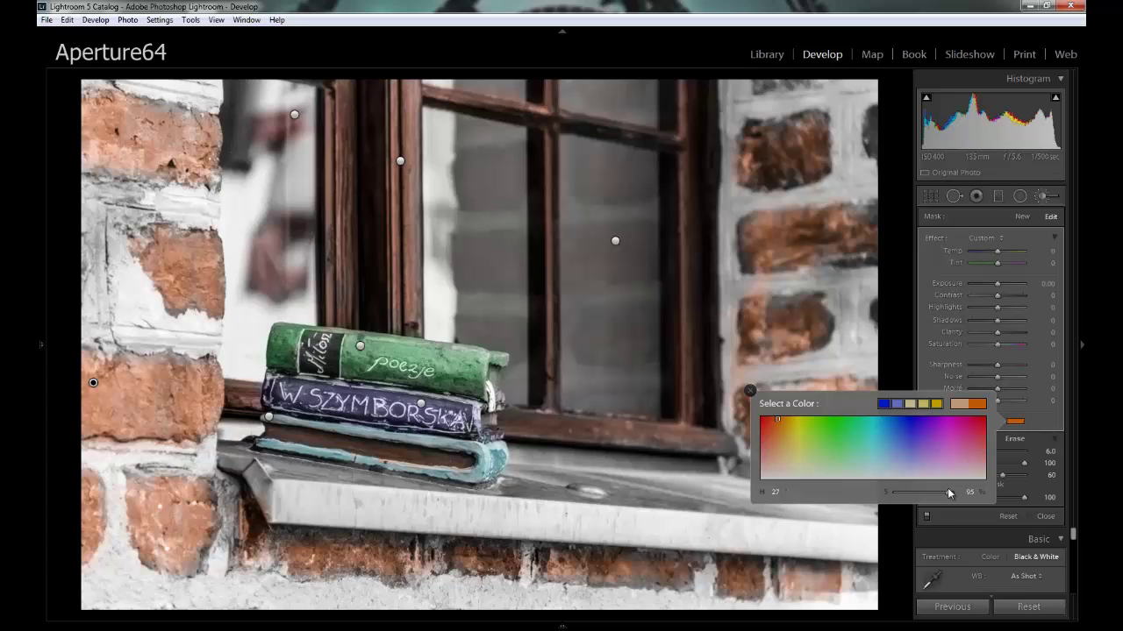
mouse_move(944, 492)
left_mouse_down()
mouse_move(927, 494)
mouse_move(948, 494)
left_mouse_up()
left_click_drag(945, 488, 933, 491)
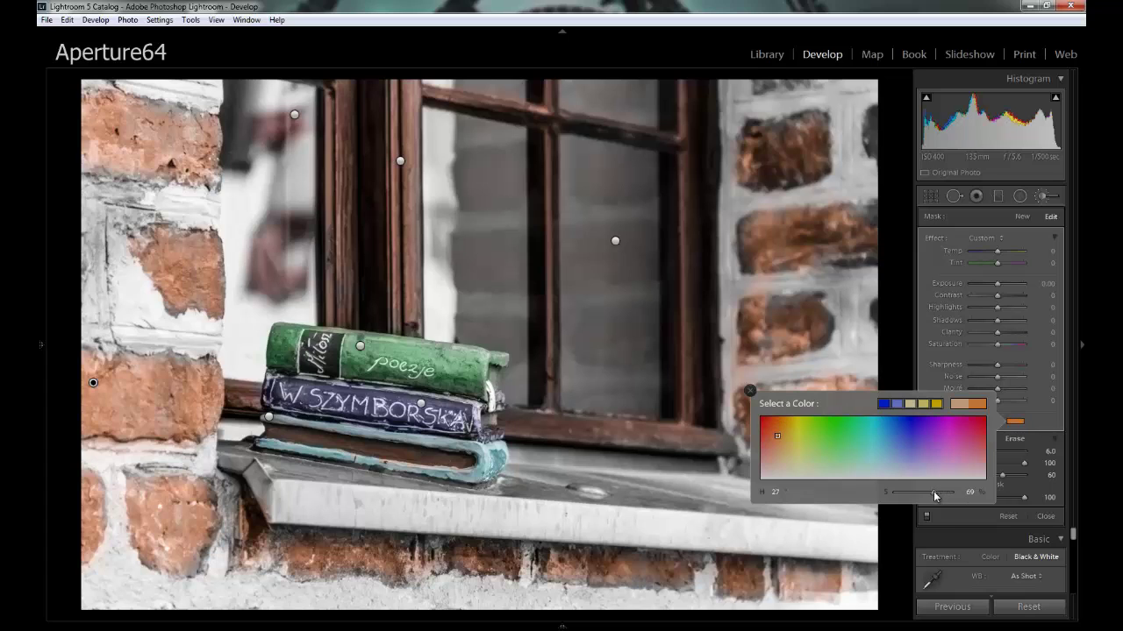
left_click(859, 217)
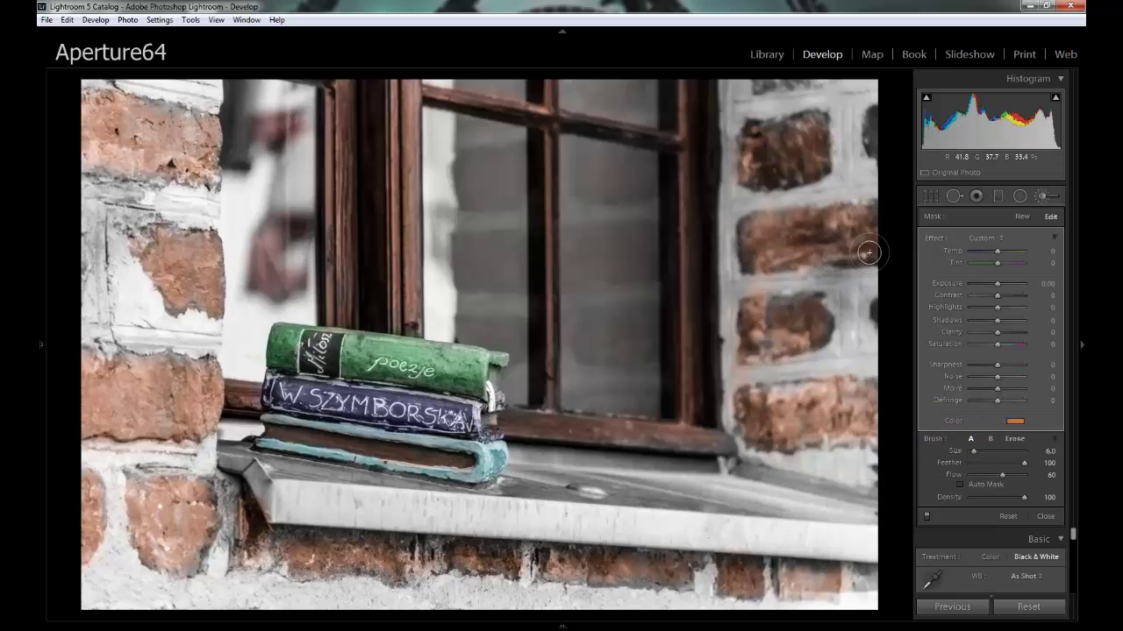
- Paint the orange brick tint over the missed areas of the bricks on both sides of the window
mouse_move(780, 306)
left_click_drag(807, 310, 786, 310)
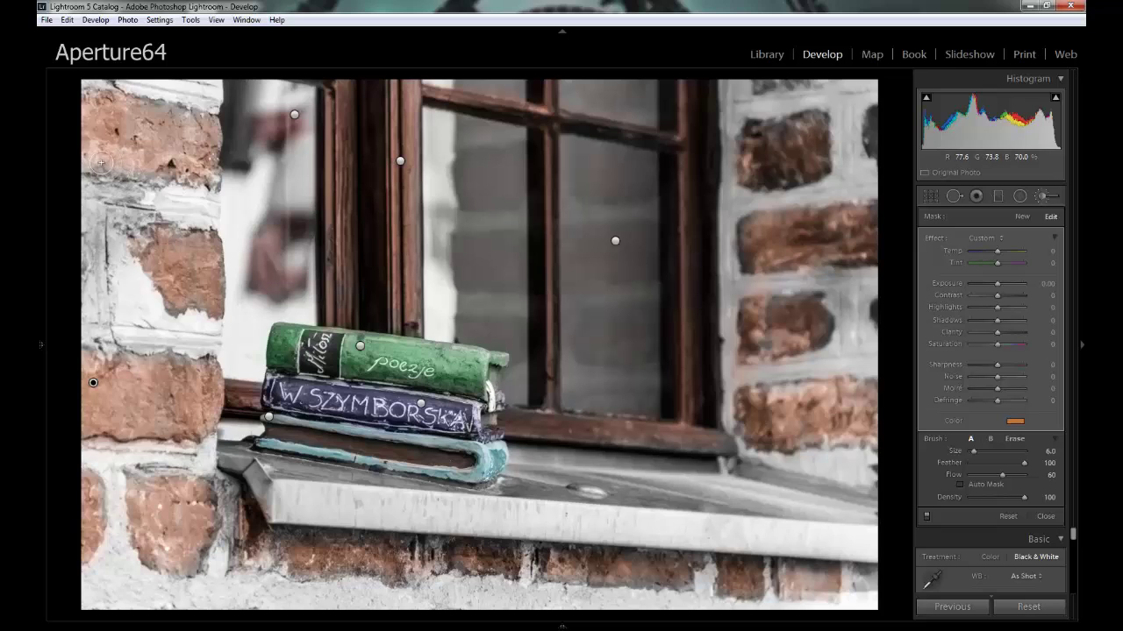
mouse_move(103, 165)
left_mouse_down()
mouse_move(193, 170)
mouse_move(208, 154)
mouse_move(210, 167)
mouse_move(180, 126)
mouse_move(154, 124)
mouse_move(172, 115)
mouse_move(89, 121)
mouse_move(93, 158)
mouse_move(151, 154)
mouse_move(211, 172)
left_mouse_up()
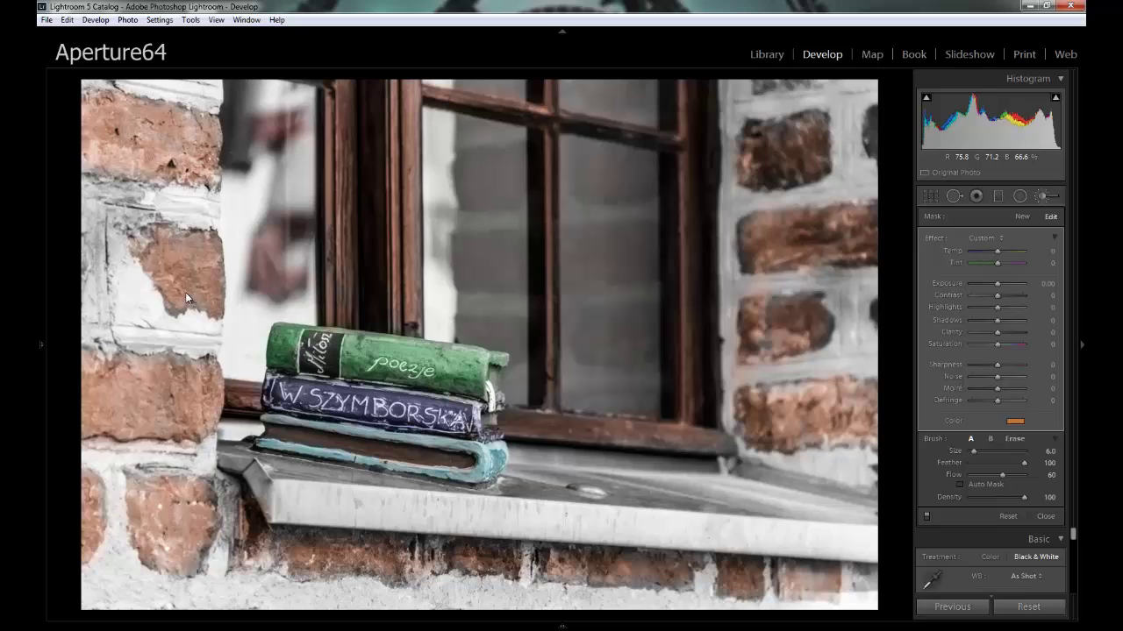
left_click_drag(228, 495, 247, 519)
mouse_move(180, 258)
left_mouse_down()
mouse_move(162, 259)
mouse_move(195, 247)
mouse_move(171, 303)
mouse_move(189, 309)
mouse_move(201, 279)
mouse_move(195, 243)
mouse_move(197, 307)
left_mouse_up()
mouse_move(784, 313)
left_mouse_down()
mouse_move(775, 310)
mouse_move(799, 352)
mouse_move(792, 407)
mouse_move(793, 384)
mouse_move(800, 399)
mouse_move(811, 378)
left_mouse_up()
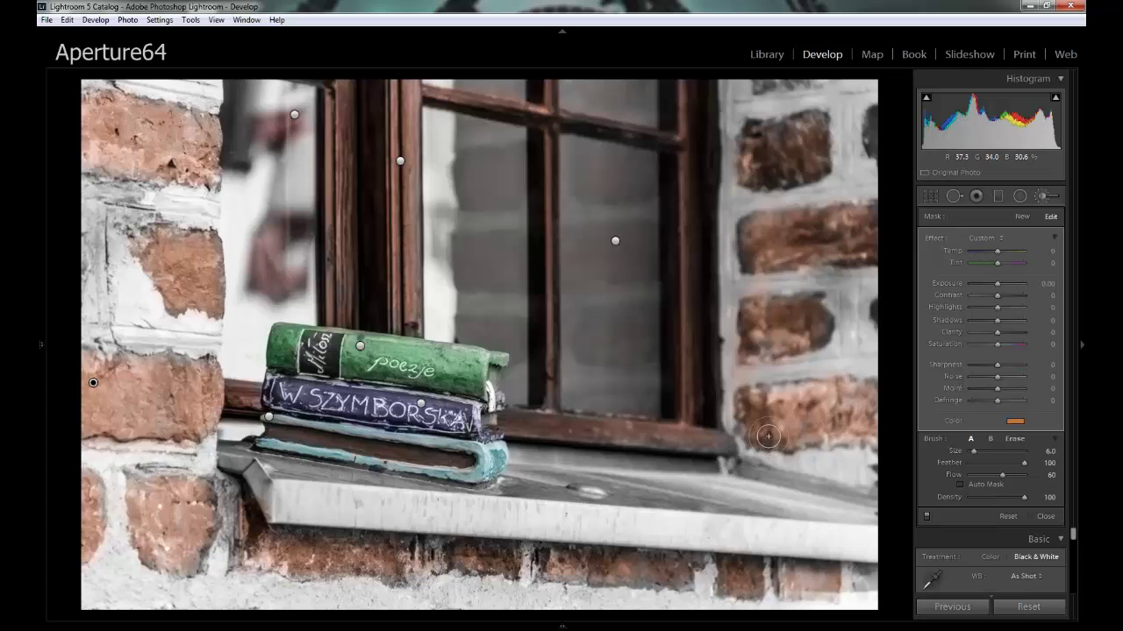
- Switch the brush to Erase for the brick mask and set its size to 5.0
left_click(1011, 438)
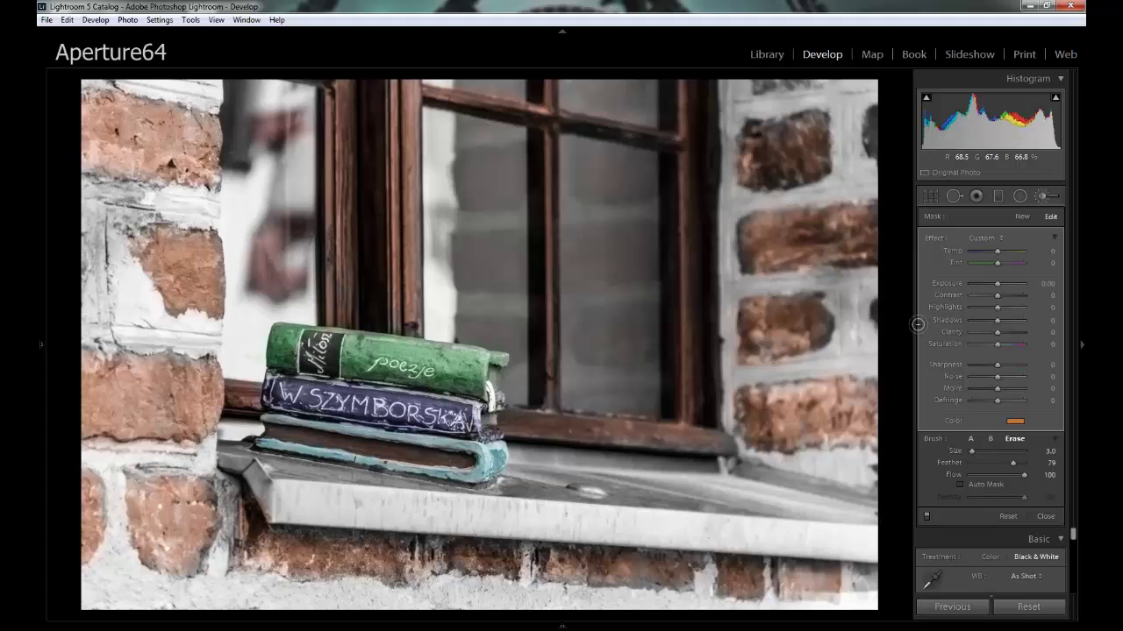
left_click(1015, 439)
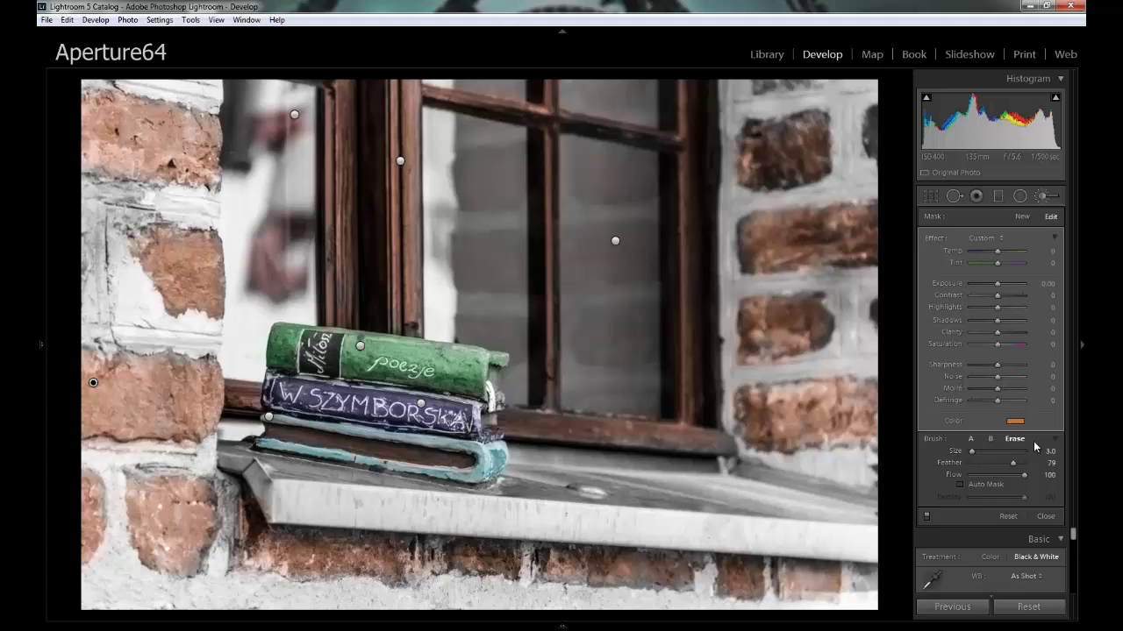
left_click(972, 454)
scroll(746, 341, "up", 1)
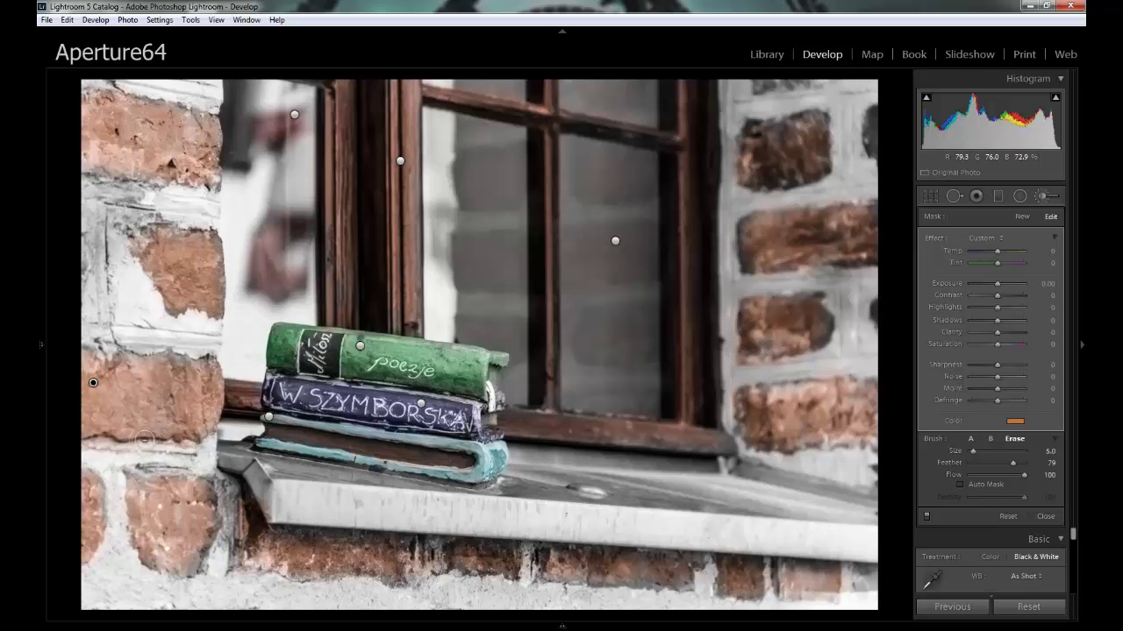
scroll(188, 198, "down", 1)
- Start a new brush adjustment on the white plaster of the left wall and pick a yellow tint with hue 55 and saturation 59%
left_click(1024, 217)
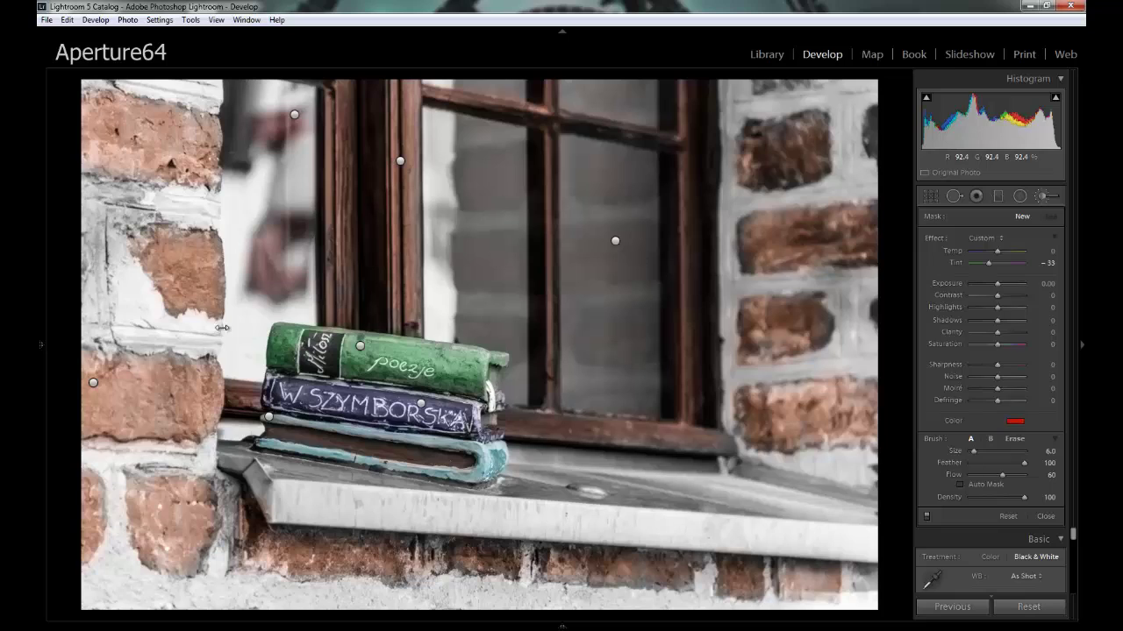
left_click(125, 303)
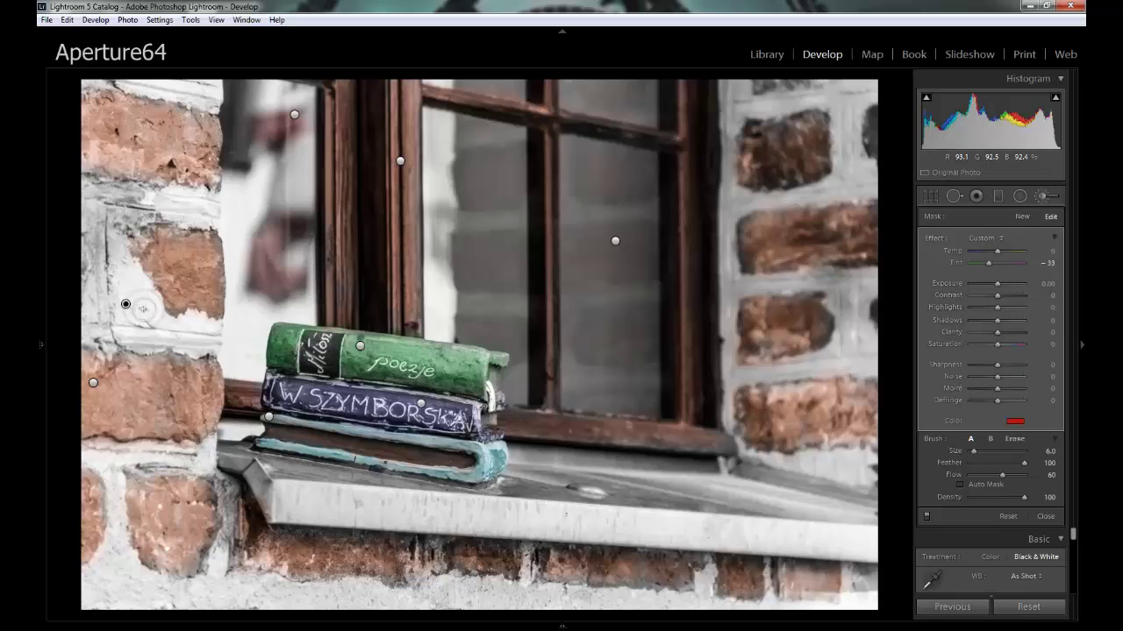
left_click(1020, 424)
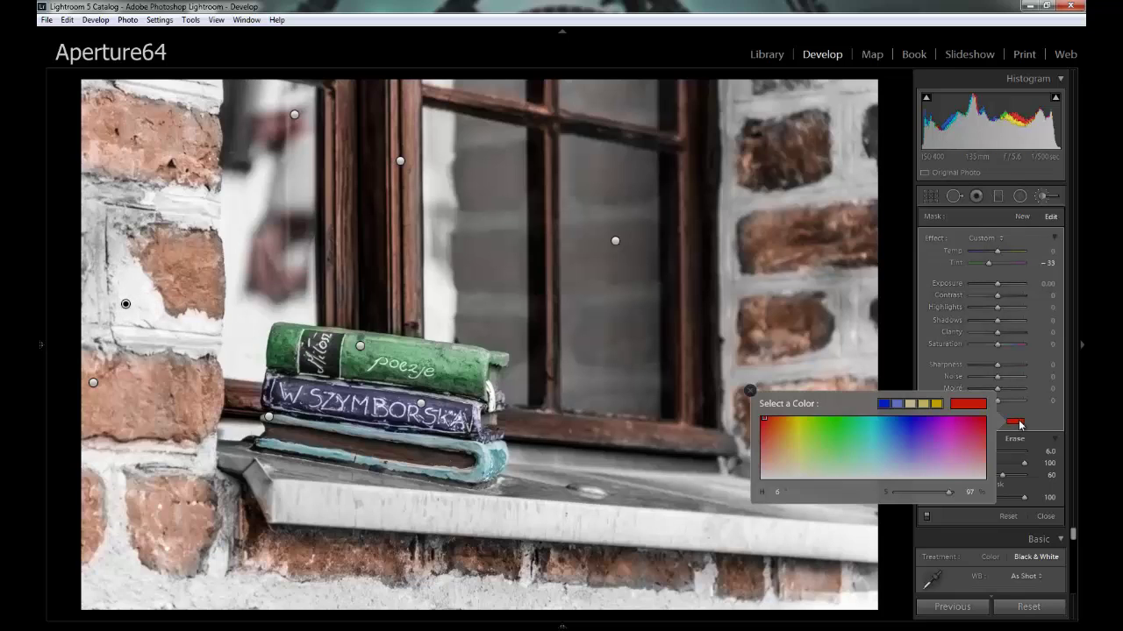
left_click(796, 434)
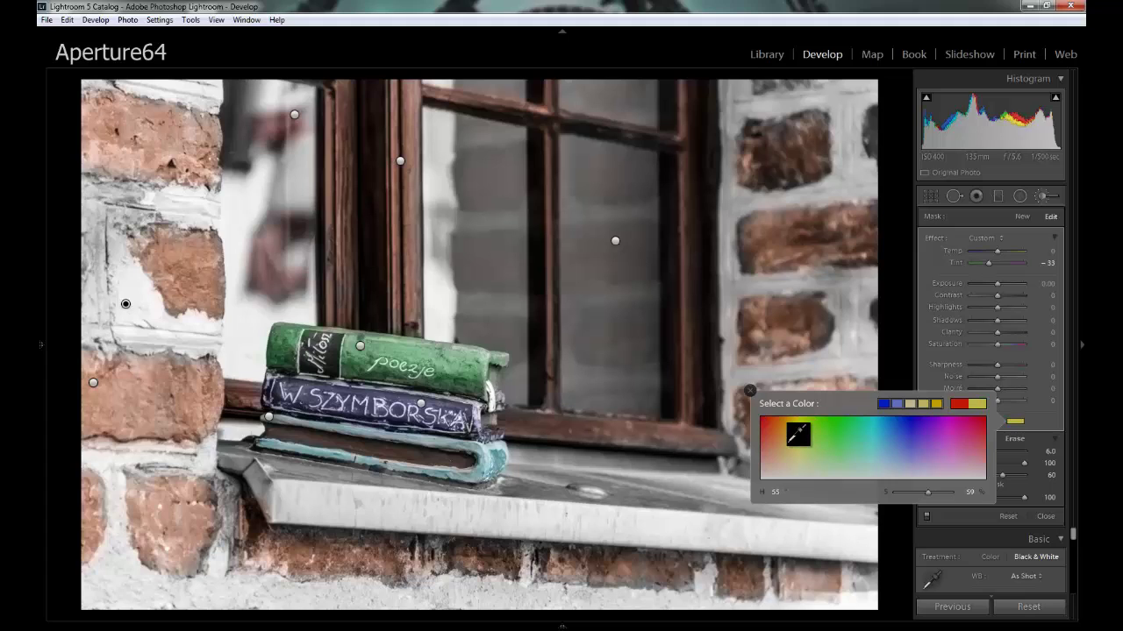
- Try several tints for the plaster adjustment and settle on a yellow-green with hue 61 and saturation 38%
left_click(791, 436)
left_click_drag(797, 429, 795, 460)
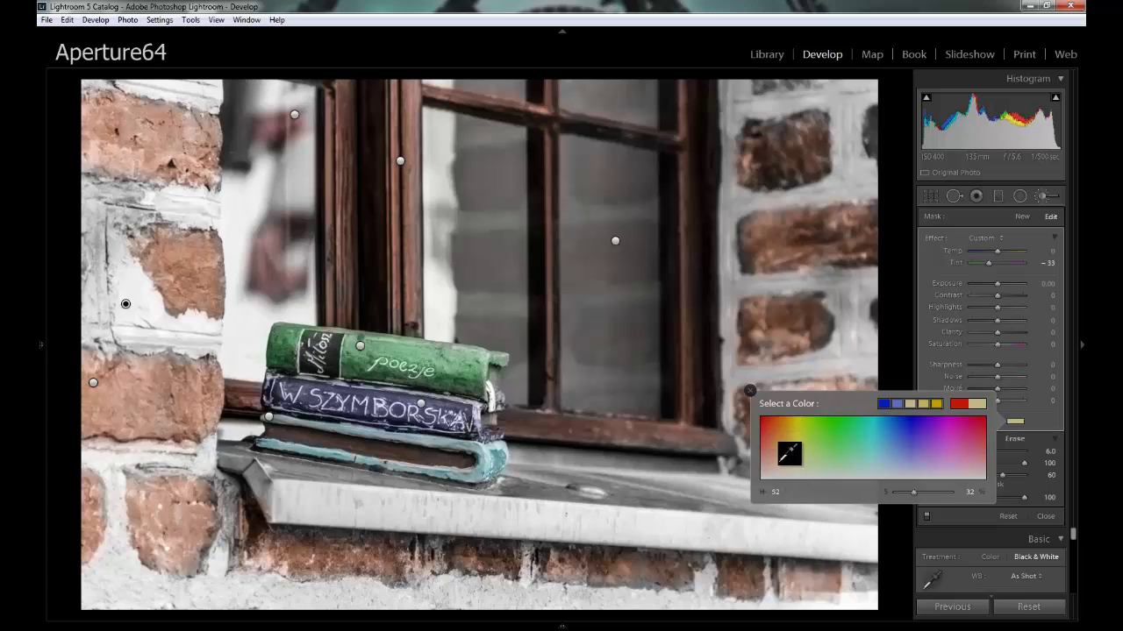
left_click_drag(790, 453, 770, 452)
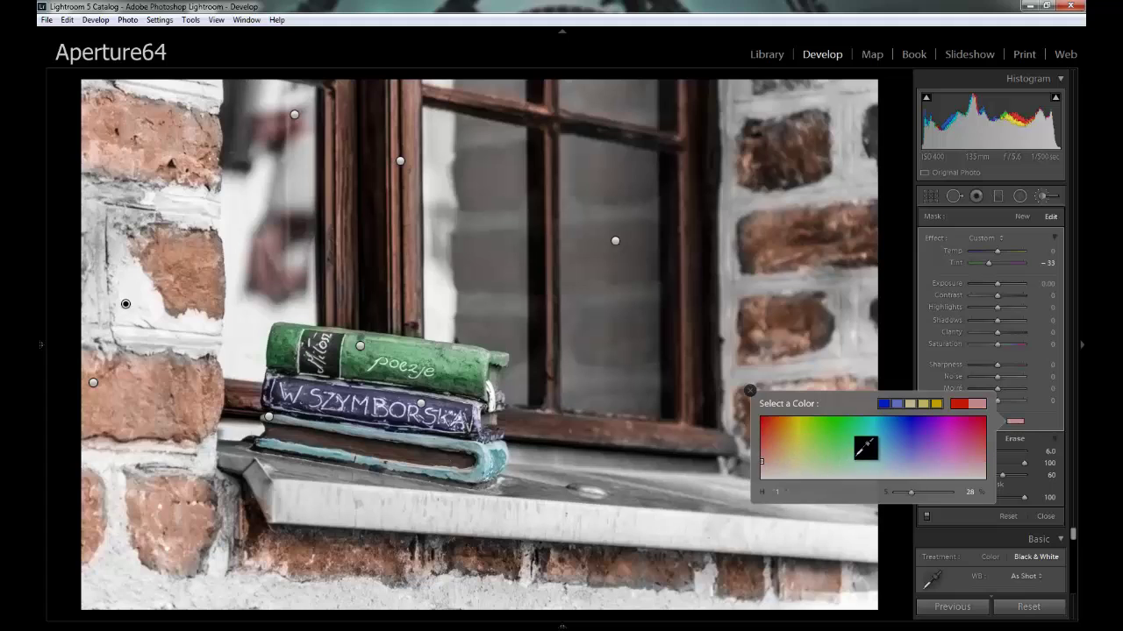
left_click_drag(953, 448, 986, 453)
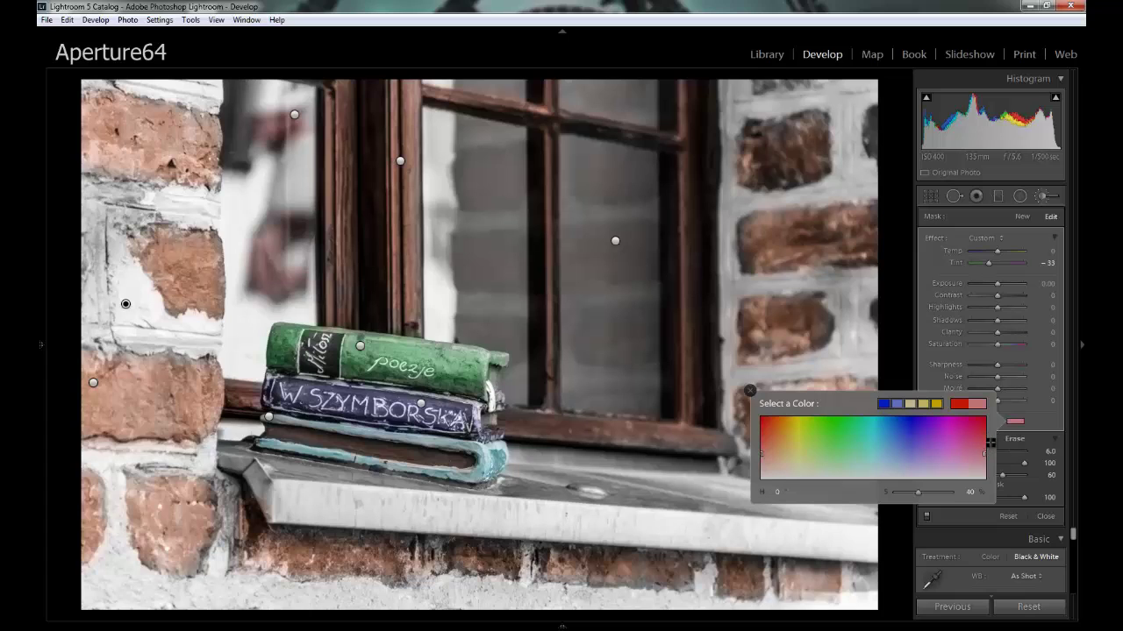
mouse_move(990, 442)
left_mouse_down()
mouse_move(997, 420)
mouse_move(989, 460)
mouse_move(962, 457)
left_mouse_up()
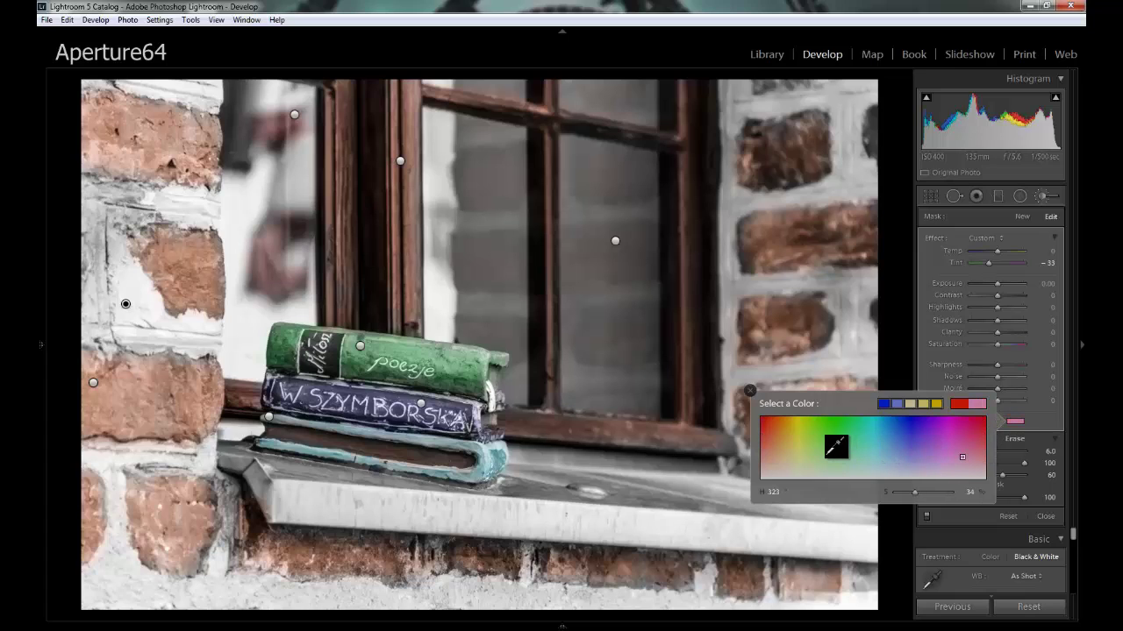
left_click_drag(829, 454, 798, 446)
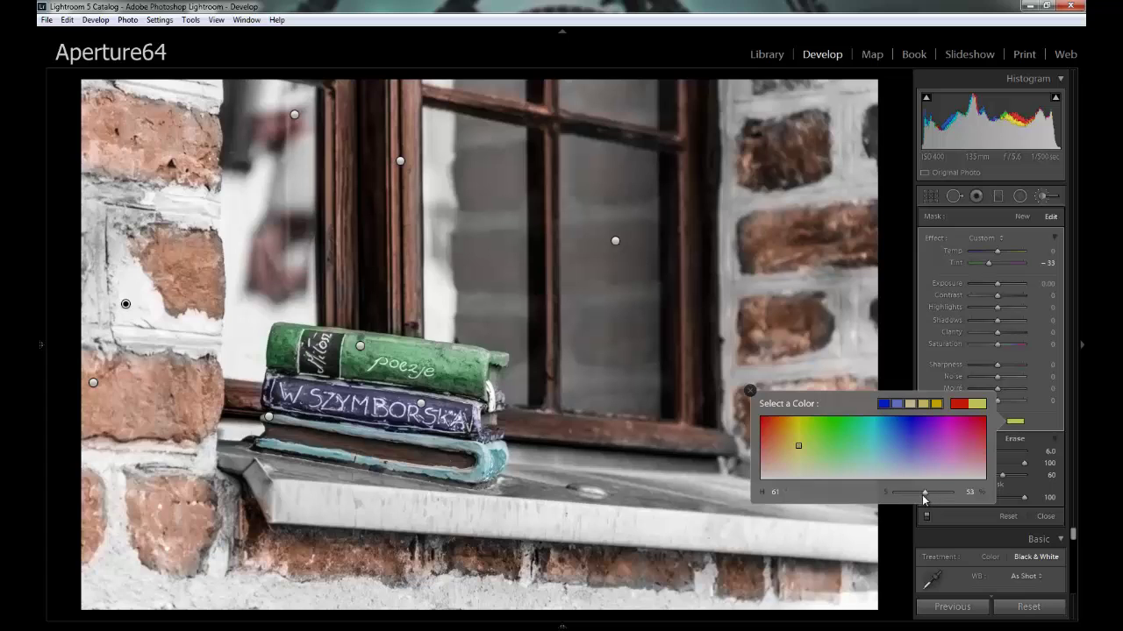
left_click_drag(935, 498, 958, 498)
mouse_move(951, 493)
left_mouse_down()
mouse_move(888, 491)
mouse_move(919, 495)
left_mouse_up()
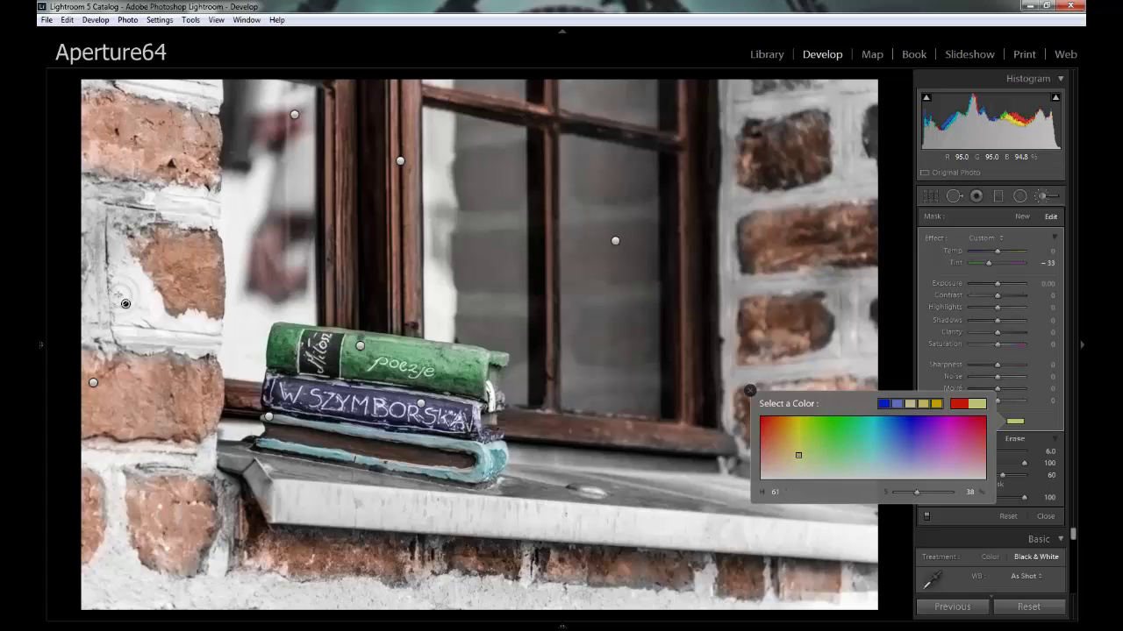
- Paint the yellow-green tint over the left wall's plaster and delete that adjustment
left_click(120, 307)
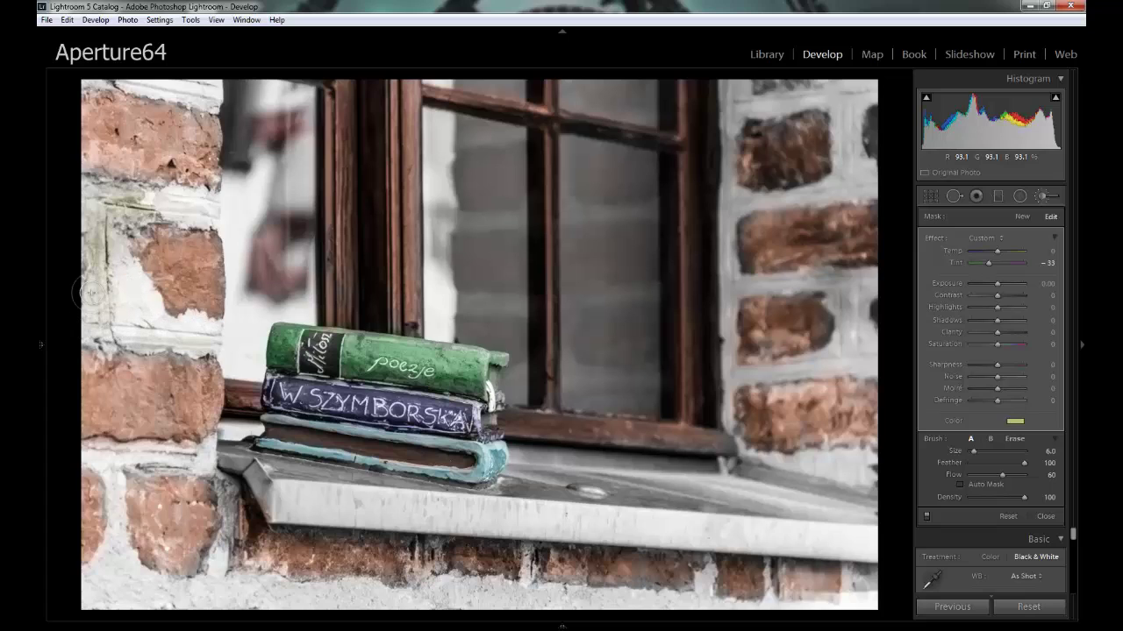
key("h")
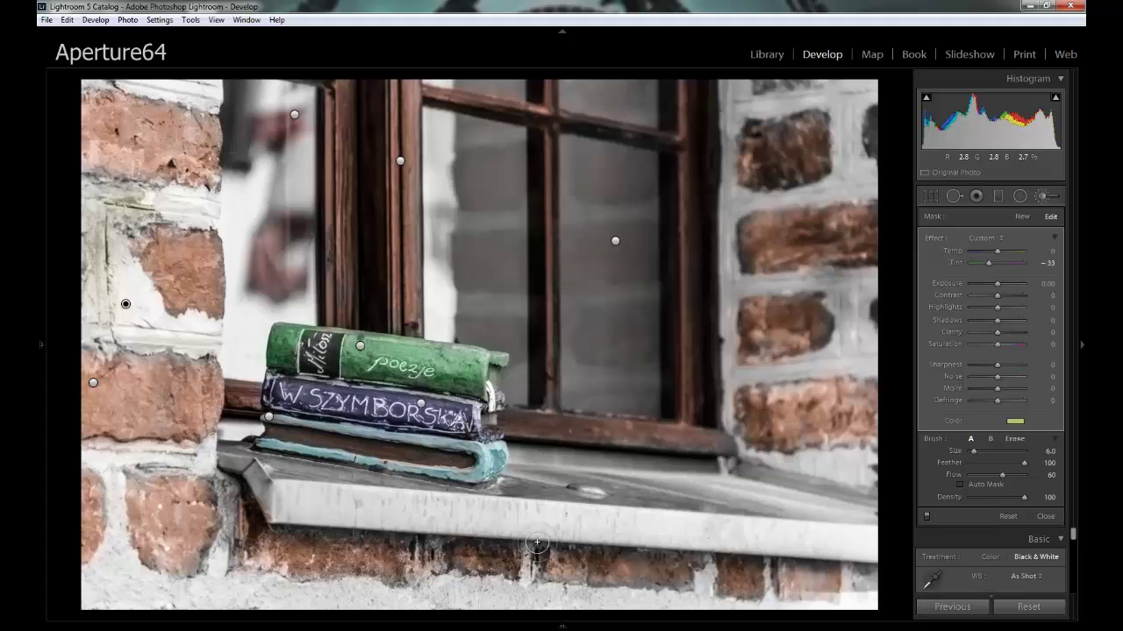
key("Delete")
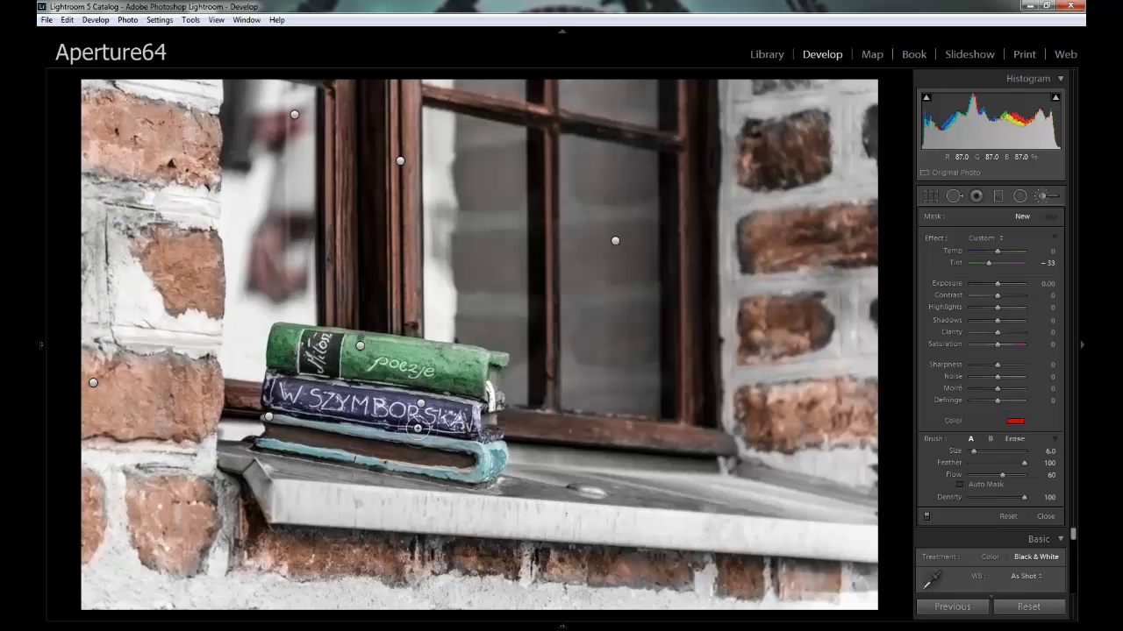
- Select the green book's adjustment and the purple book's adjustment in turn to examine their tint colours and masks
left_click(359, 349)
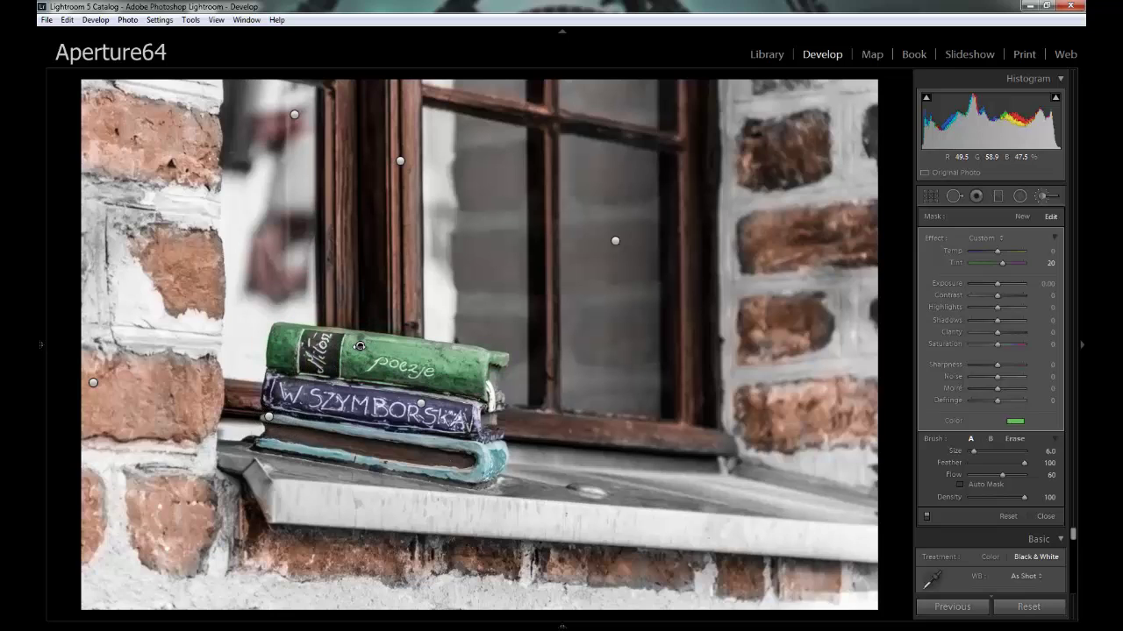
mouse_move(358, 346)
left_click(421, 402)
mouse_move(420, 403)
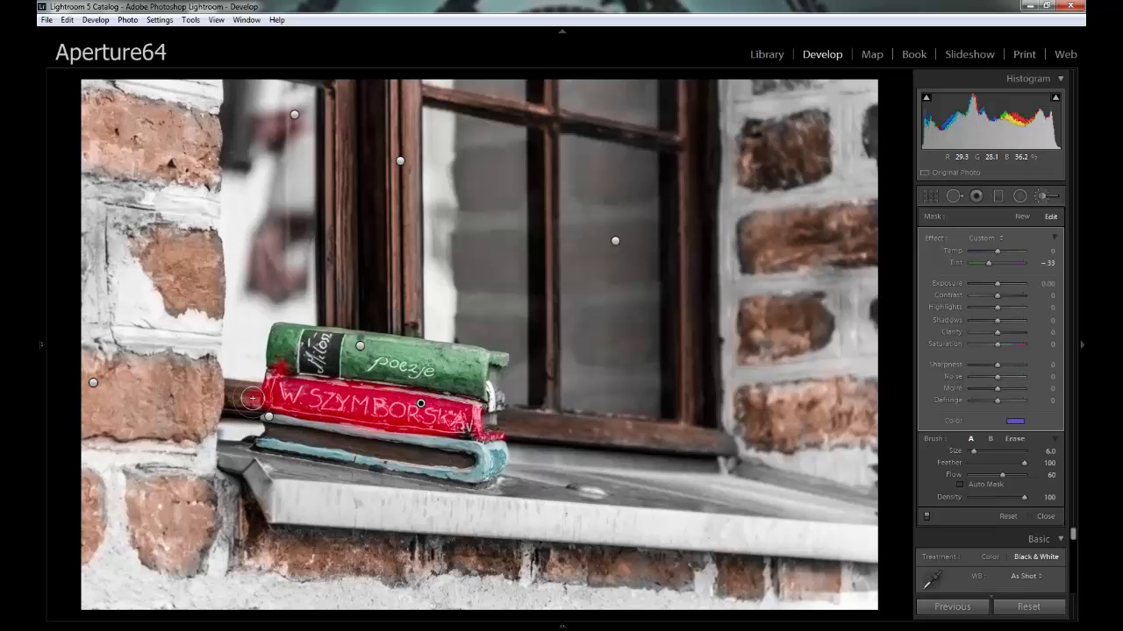
- Reduce the Erase brush to size 3.0 and erase the purple tint's spill around the middle book
left_click(1013, 439)
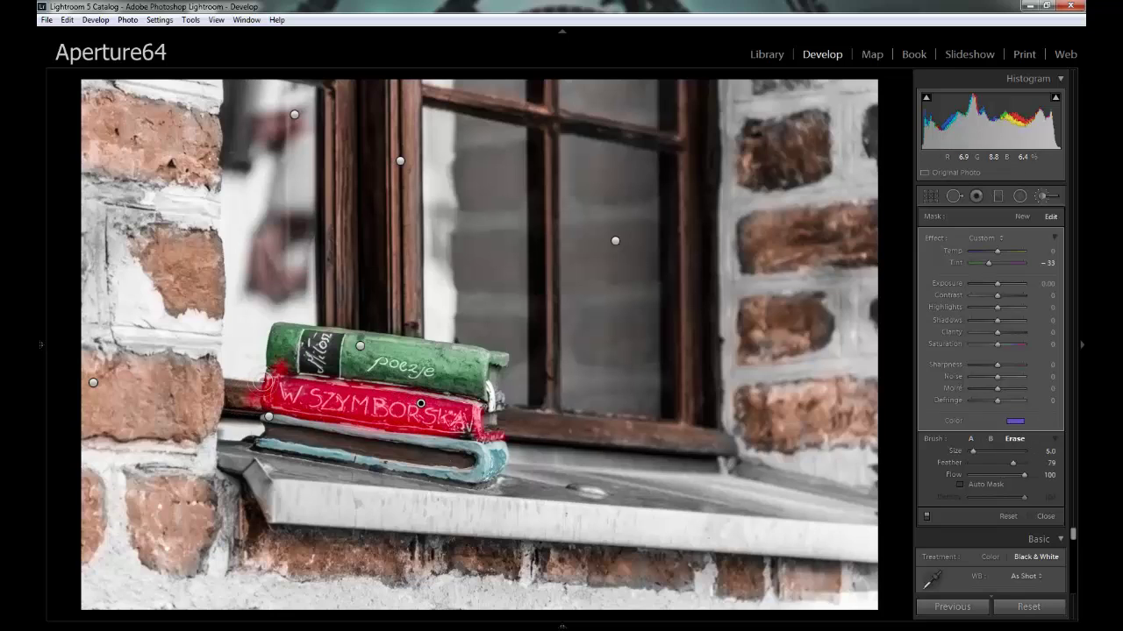
key("bracketleft")
key("bracketleft")
mouse_move(254, 393)
left_mouse_down()
mouse_move(348, 417)
mouse_move(403, 398)
mouse_move(499, 408)
mouse_move(440, 415)
mouse_move(473, 414)
left_mouse_up()
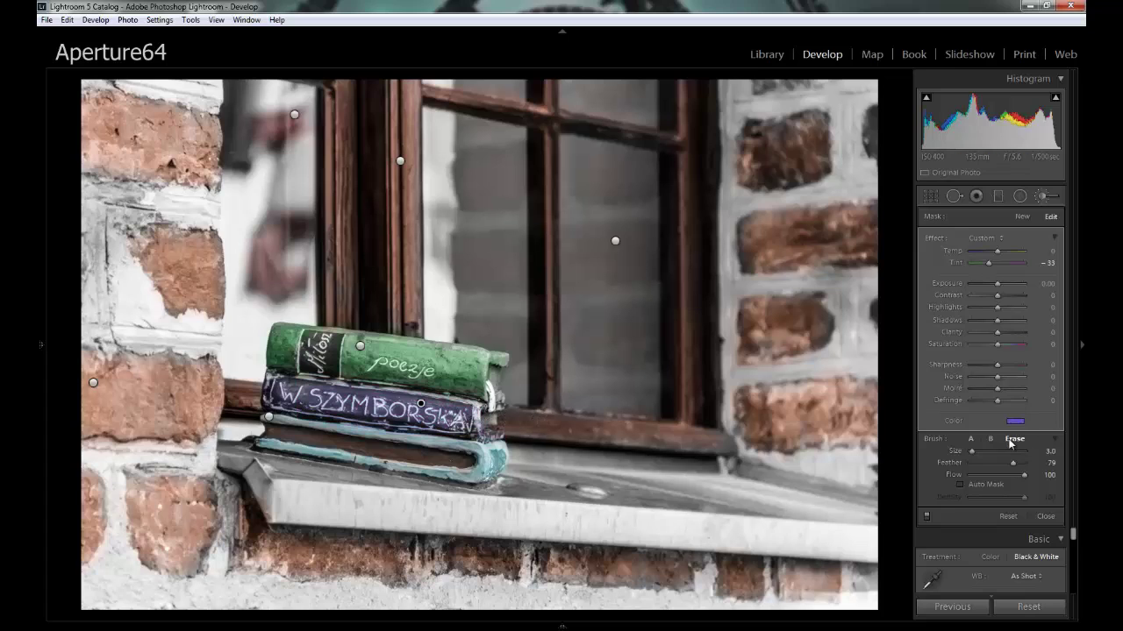
- Select the bottom blue book's adjustment to examine its tint mask, and close the Adjustment Brush
left_click(970, 438)
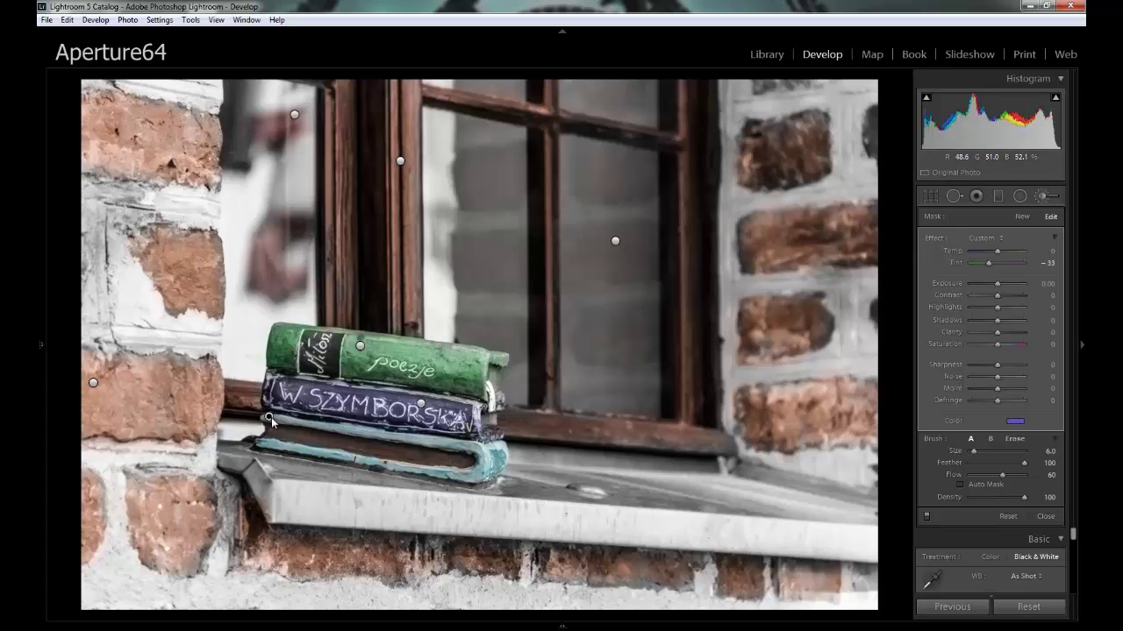
left_click(269, 419)
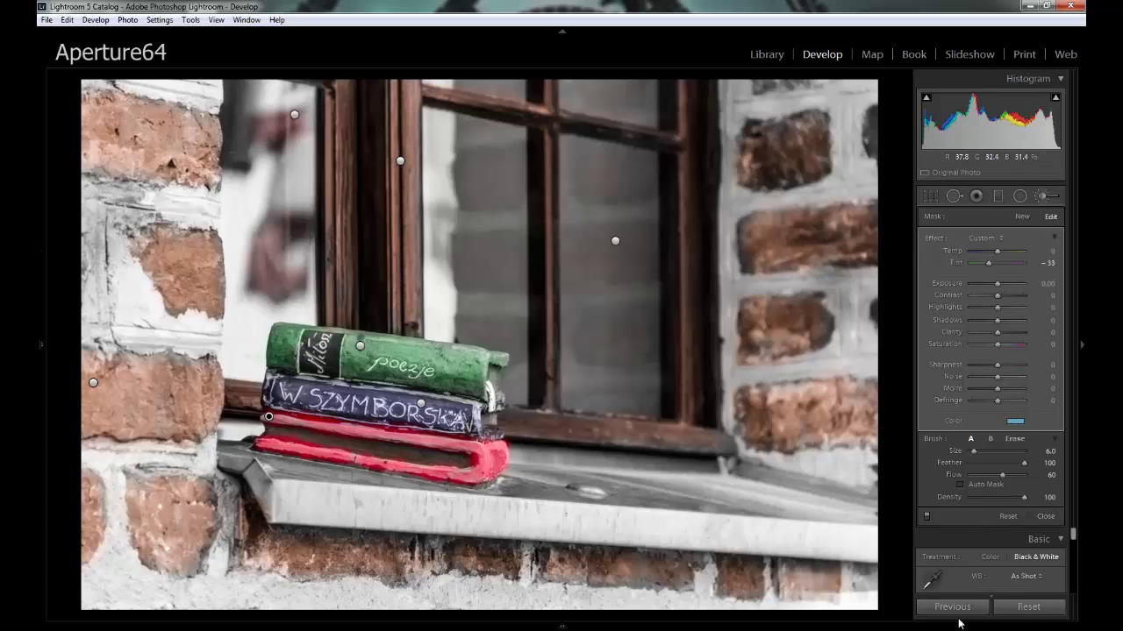
left_click(1046, 517)
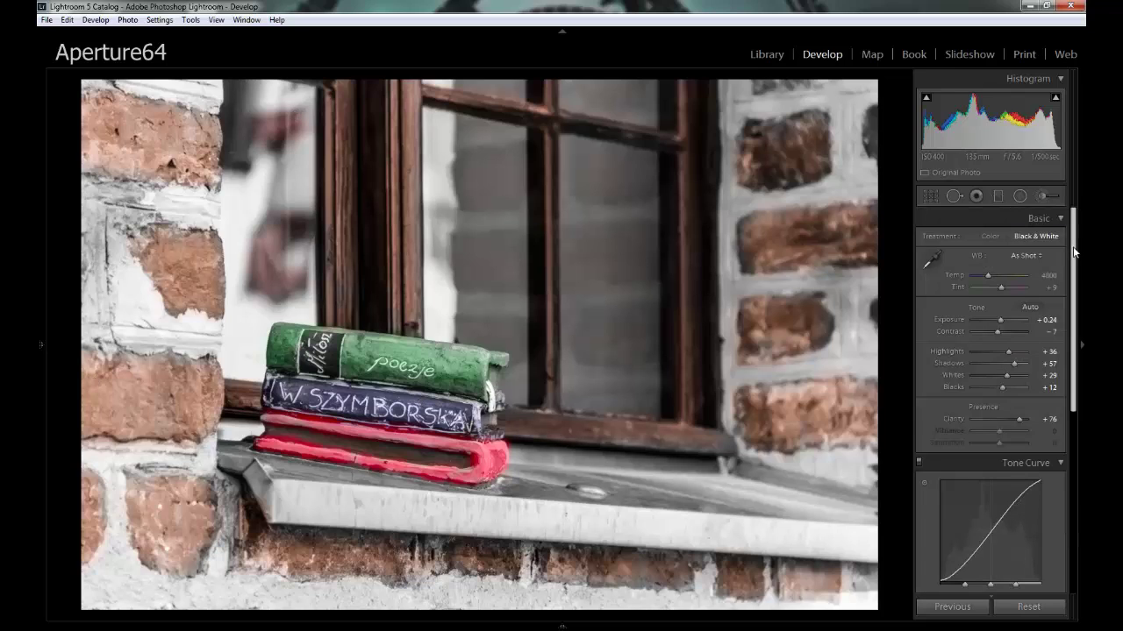
- Enable Split Toning for the photo and set its highlights saturation to 14
left_click_drag(1074, 253, 1080, 429)
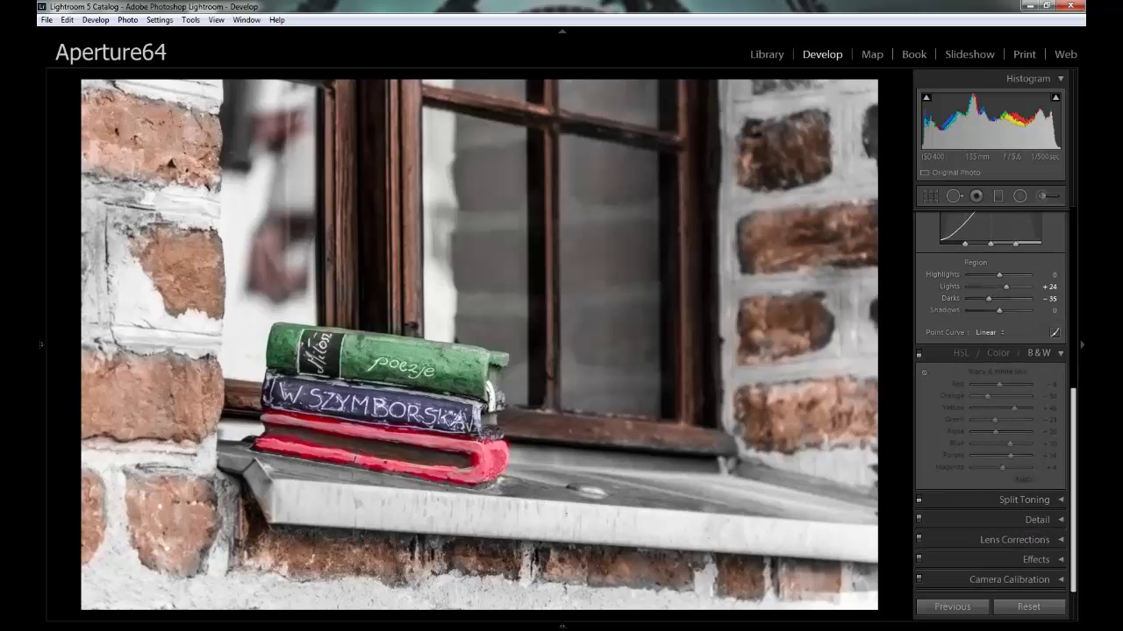
left_click(1055, 499)
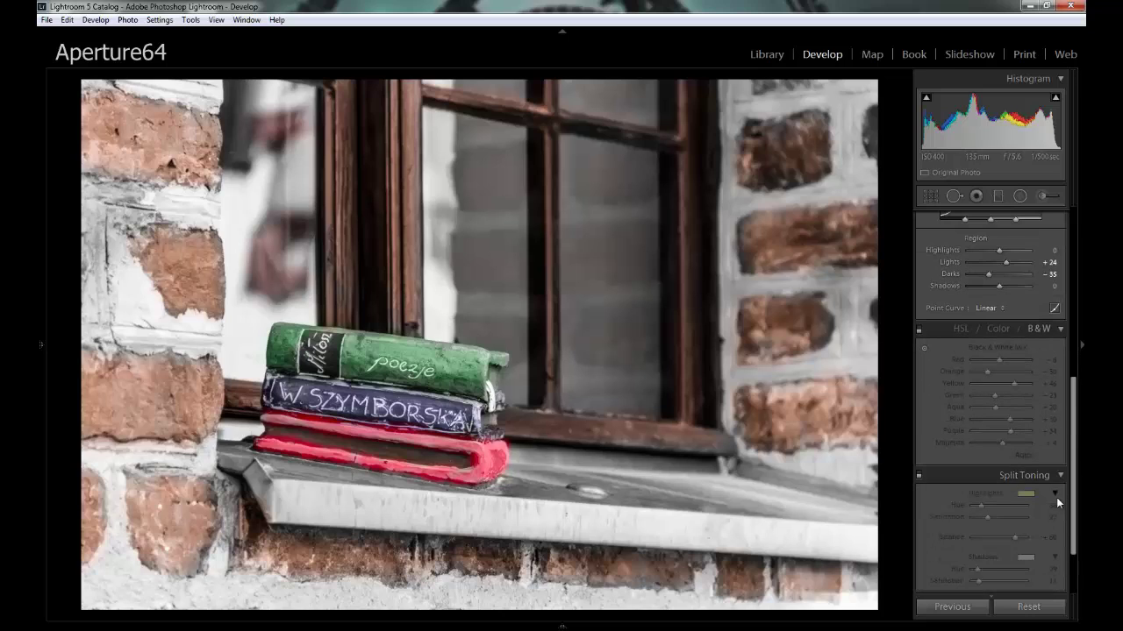
left_click(920, 475)
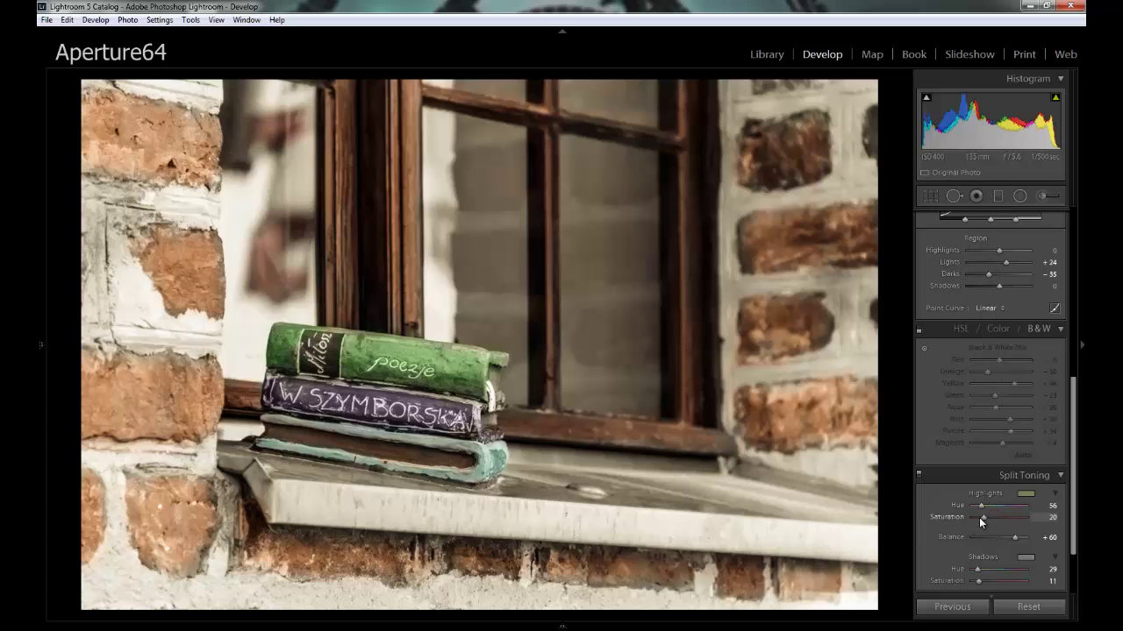
left_click_drag(980, 518, 977, 517)
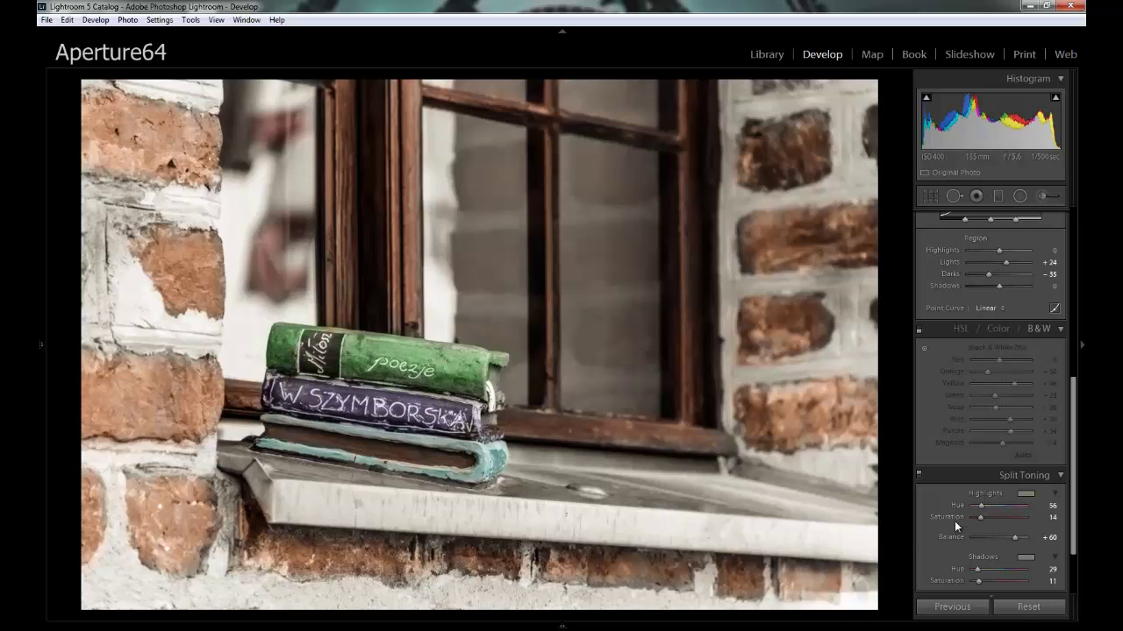
- Reopen the Adjustment Brush to examine the orange brick adjustment on the left wall, and close the brush
left_click(1041, 197)
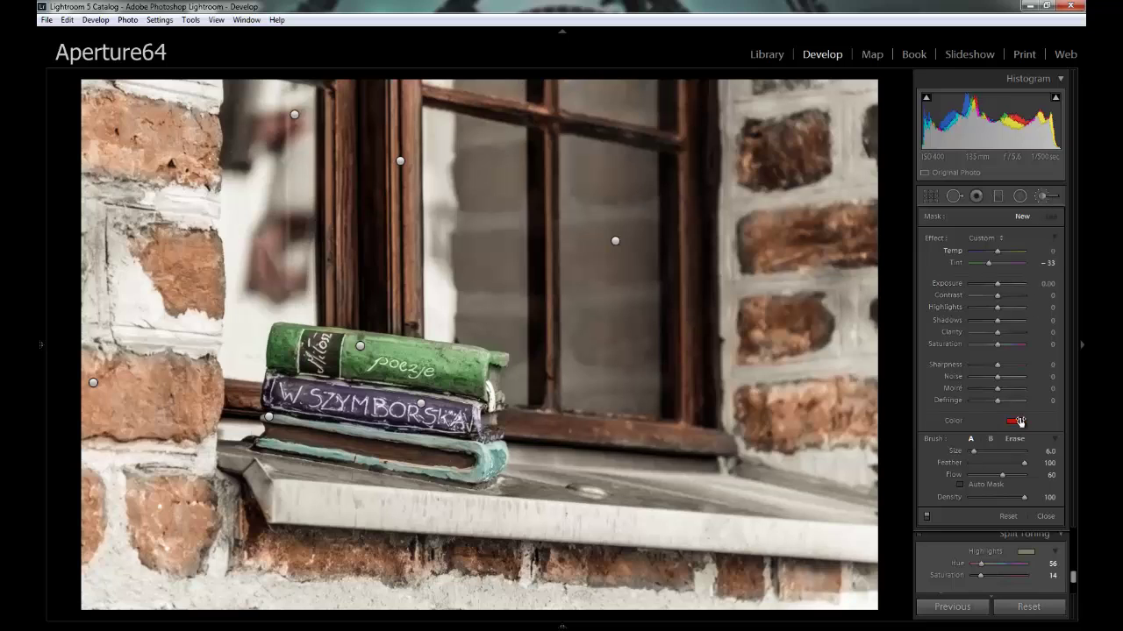
left_click(93, 384)
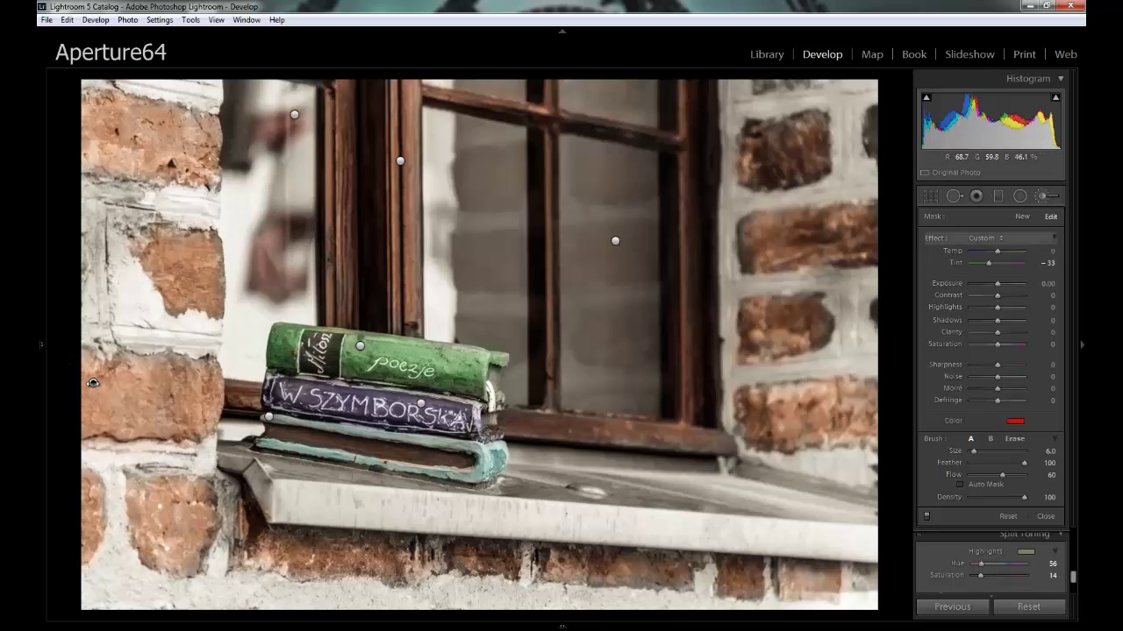
key("Delete")
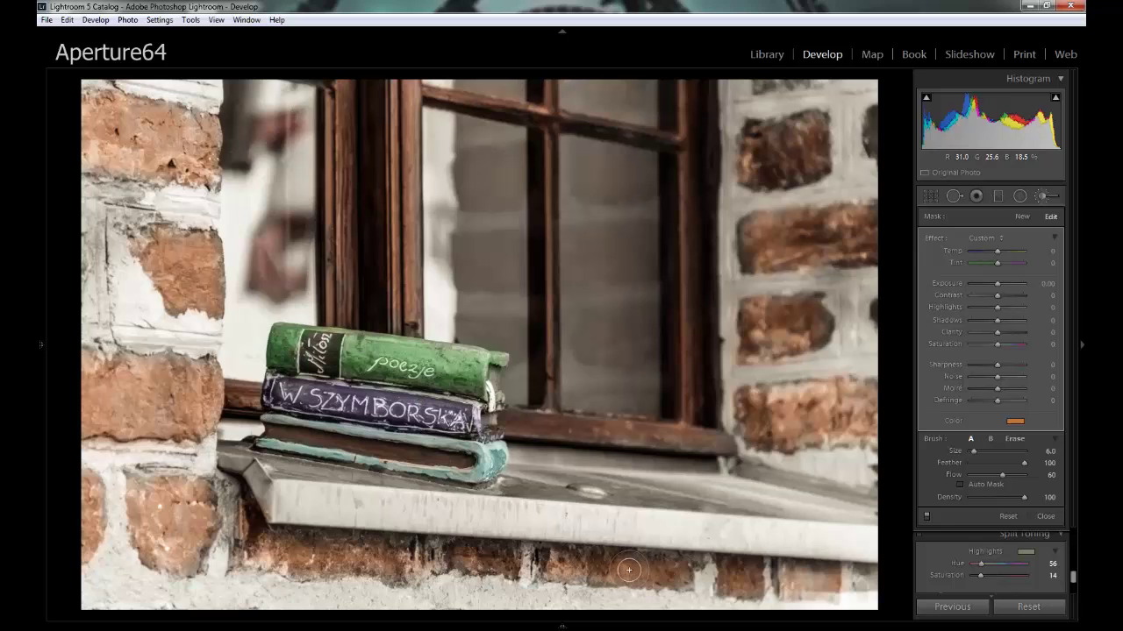
left_click(1052, 216)
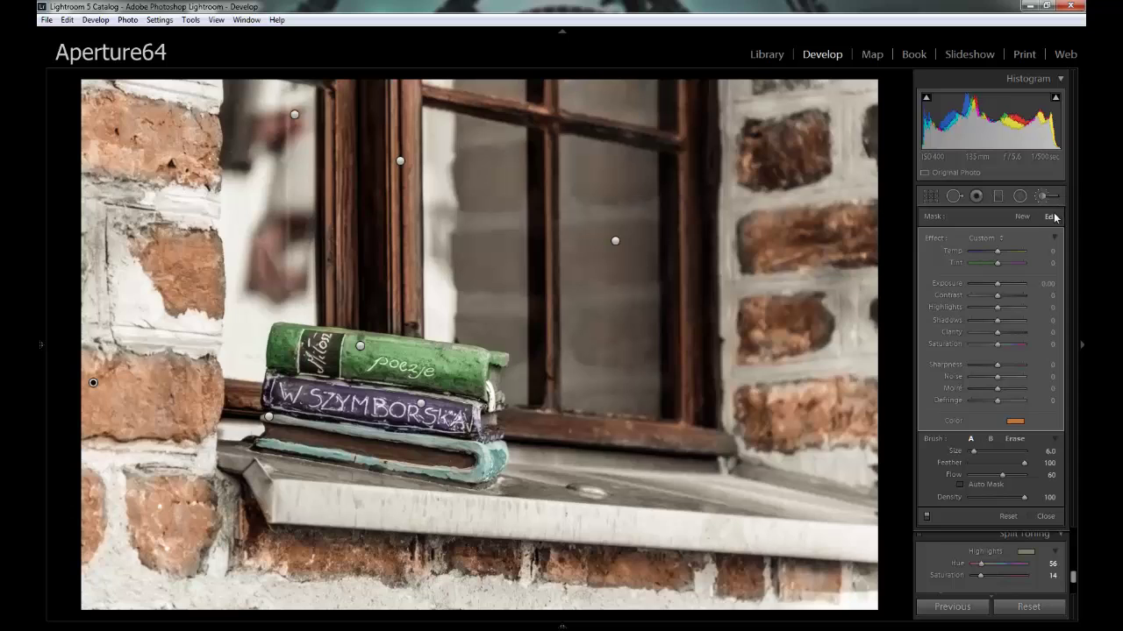
left_click(1051, 216)
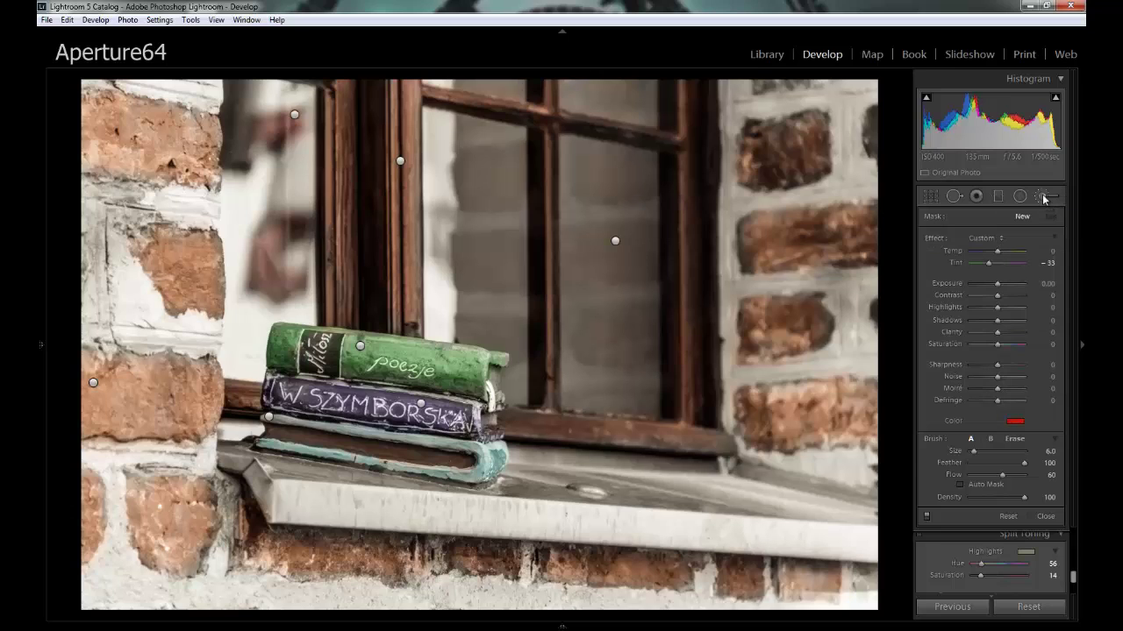
left_click(1044, 200)
- Switch Split Toning off and on again to compare the photo with and without the toning
scroll(992, 446, "down", 2)
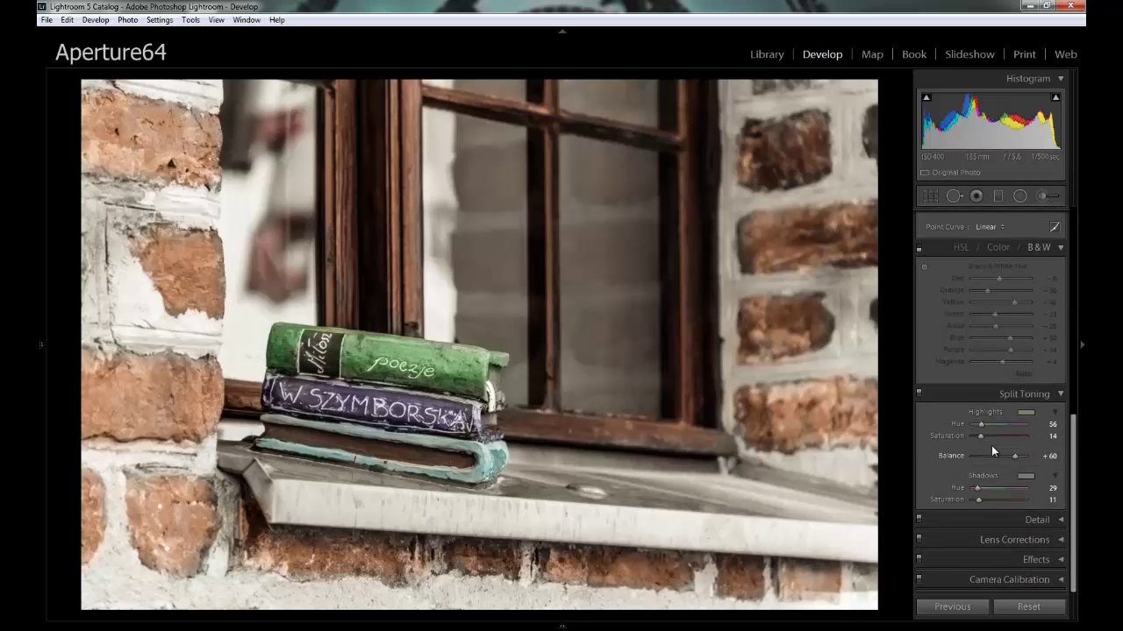
left_click(919, 394)
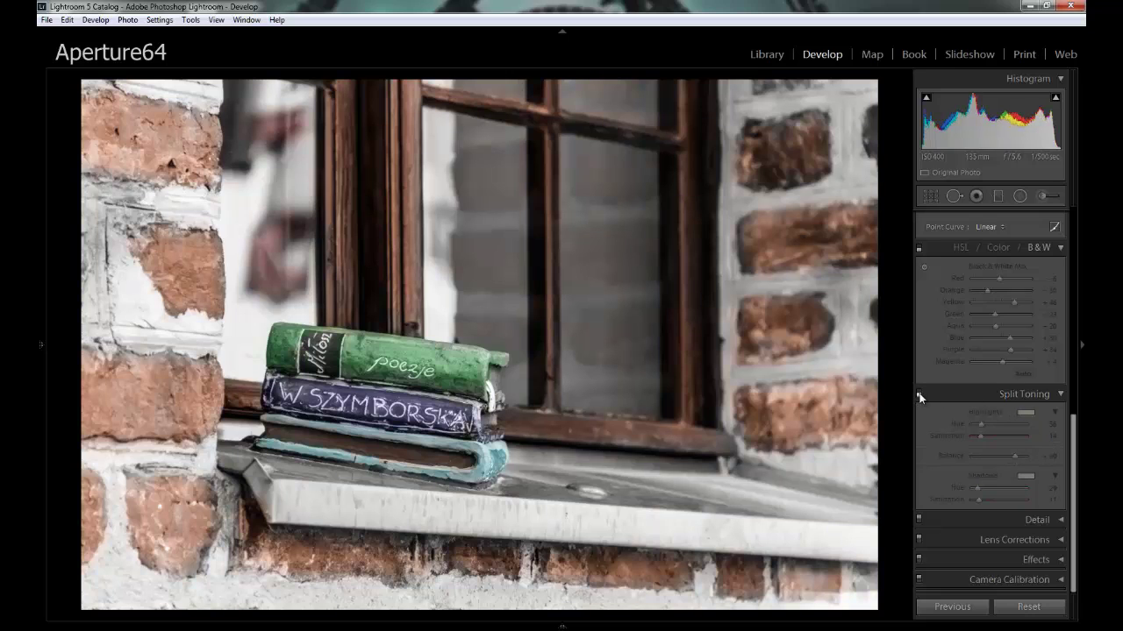
left_click(919, 395)
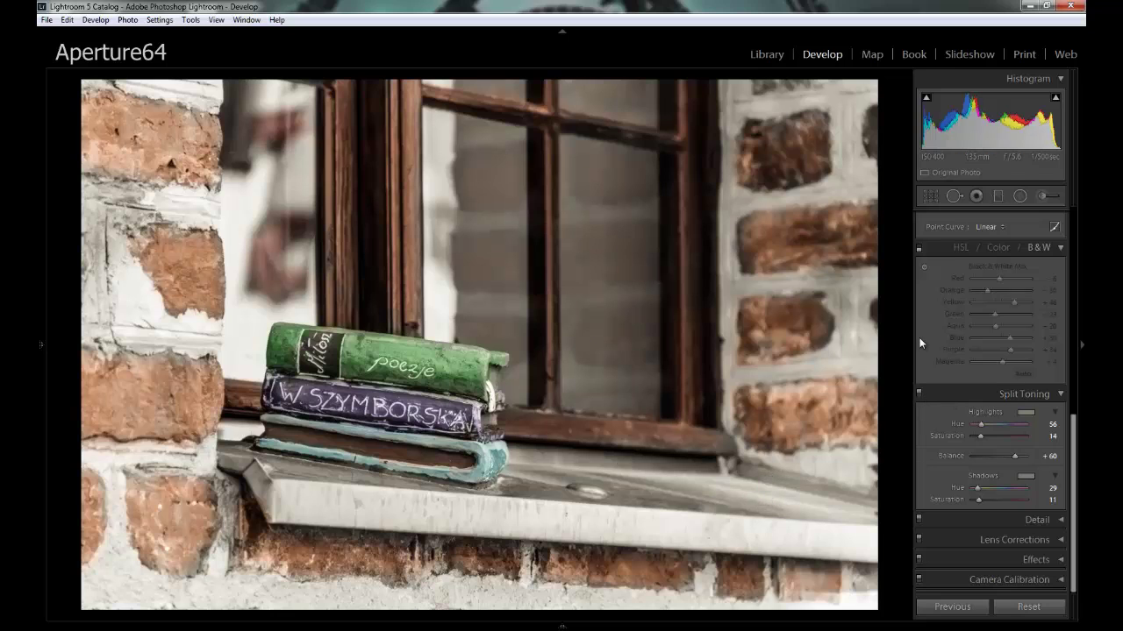
left_click(1051, 393)
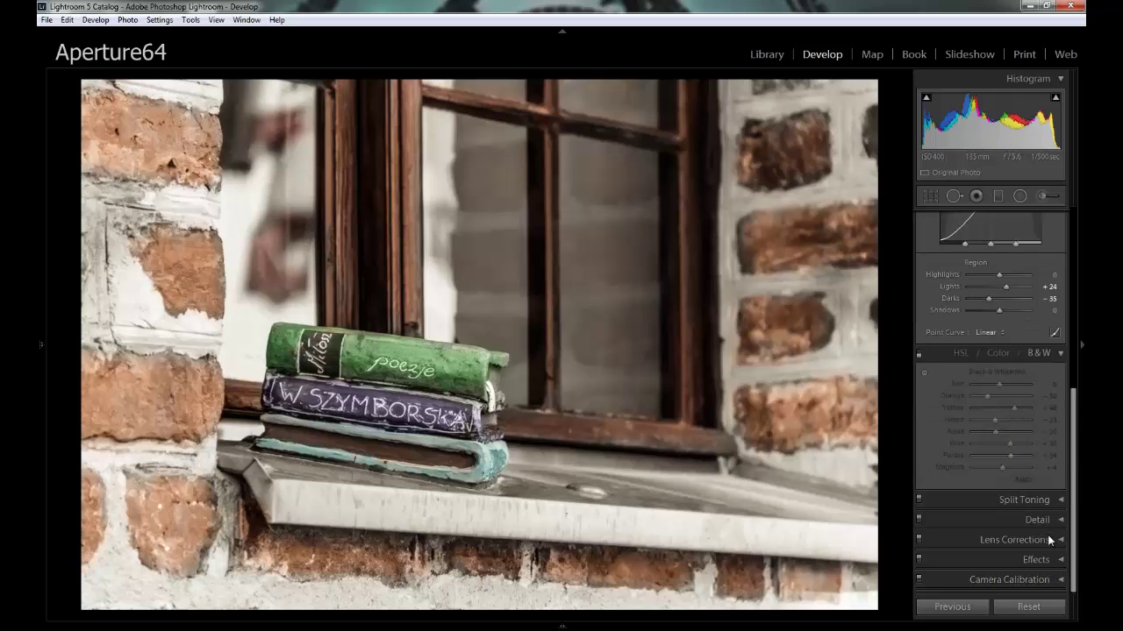
- Add a Highlight Priority post-crop vignette with amount −17, midpoint 63, feather 65 and highlights 88
left_click(1044, 559)
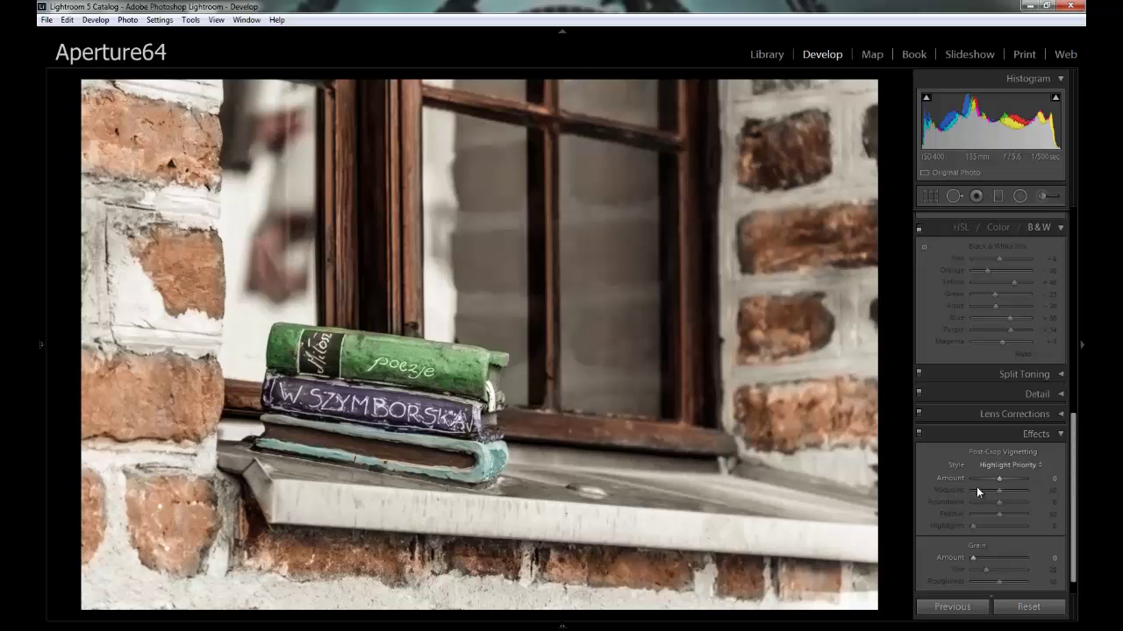
mouse_move(997, 478)
left_mouse_down()
mouse_move(984, 478)
mouse_move(996, 478)
left_mouse_up()
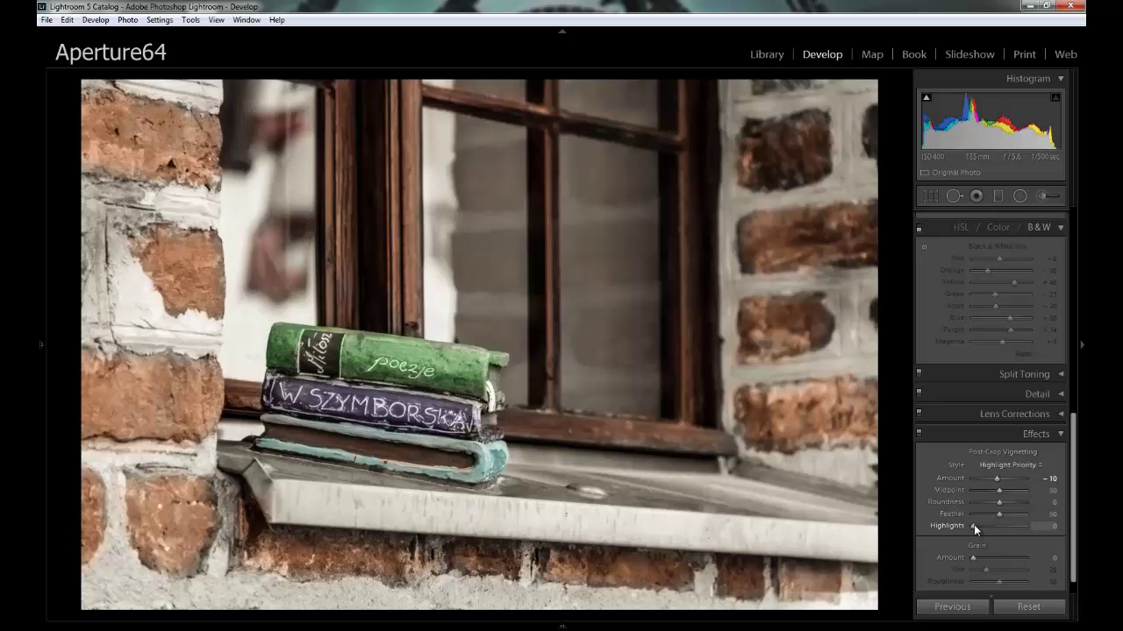
left_click_drag(974, 525, 1000, 521)
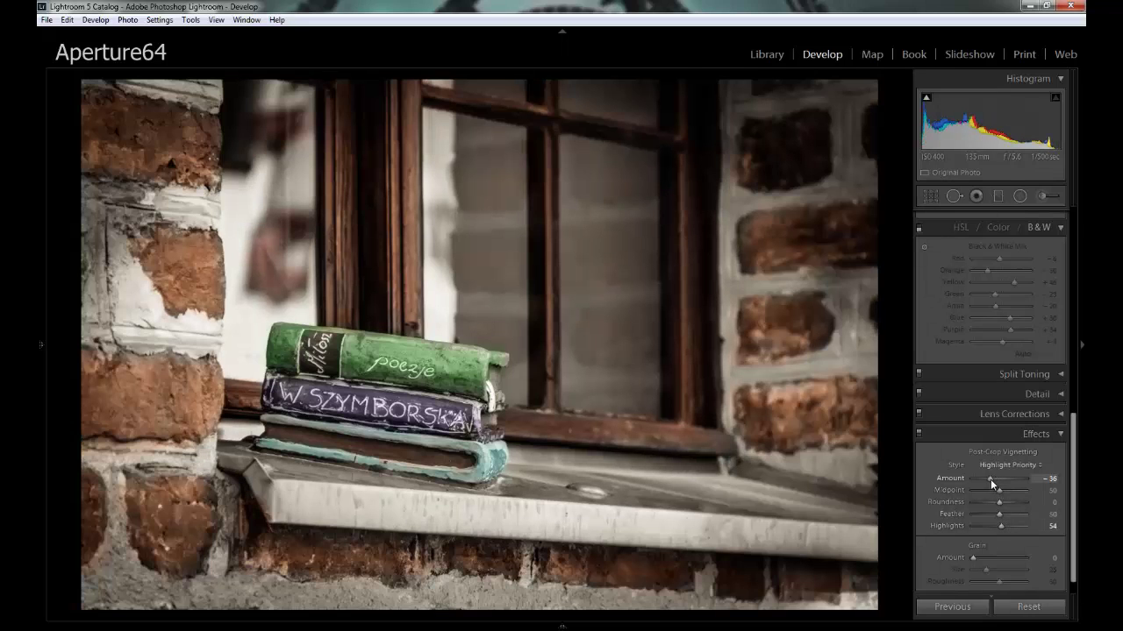
left_click_drag(990, 479, 996, 479)
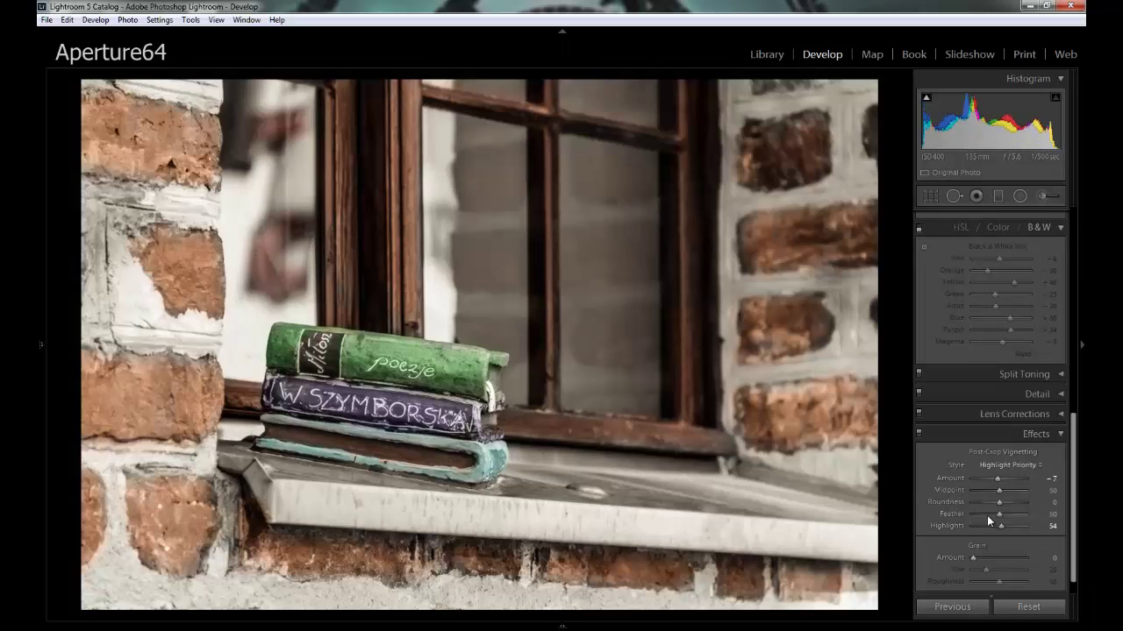
mouse_move(1000, 495)
left_mouse_down()
mouse_move(984, 493)
mouse_move(1028, 483)
mouse_move(1006, 491)
left_mouse_up()
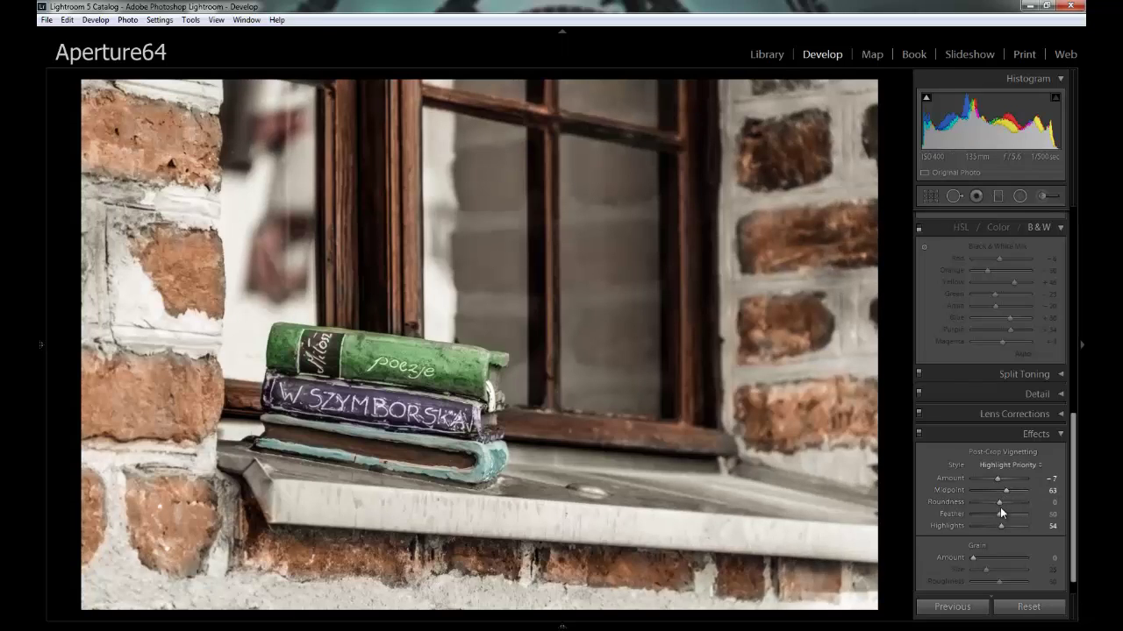
left_click_drag(1009, 513, 1012, 513)
left_click_drag(996, 478, 996, 482)
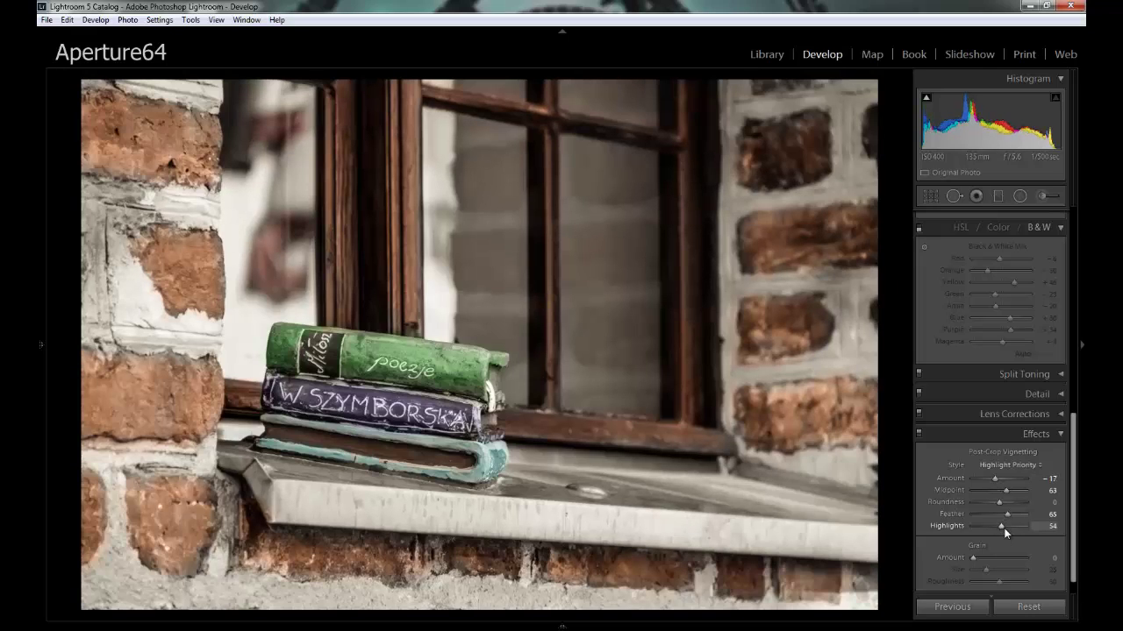
left_click_drag(1001, 526, 1017, 523)
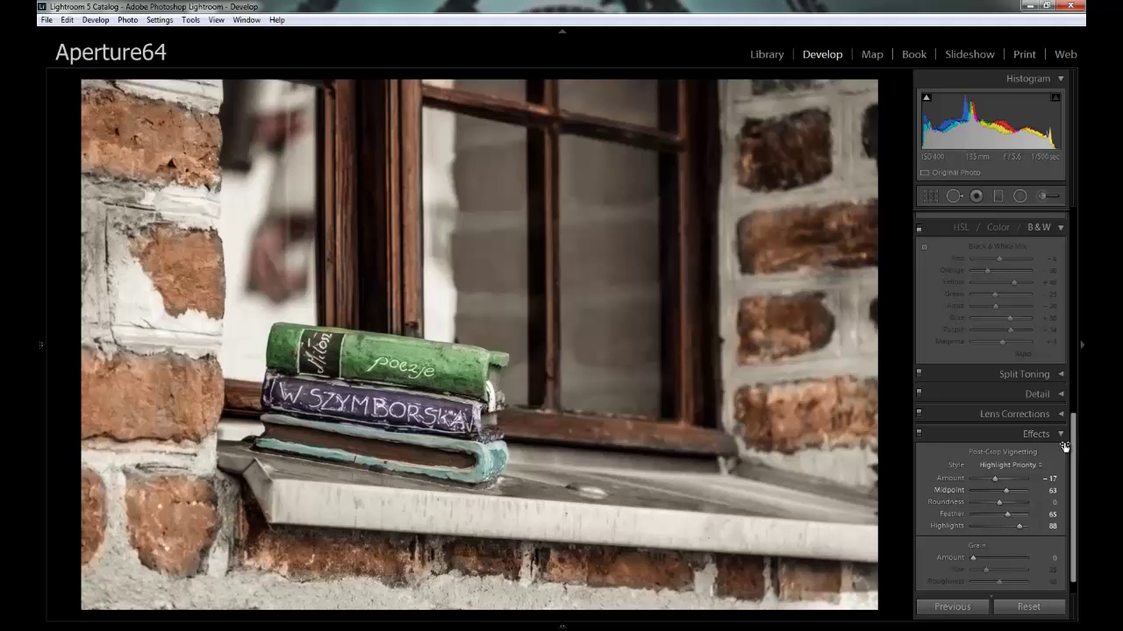